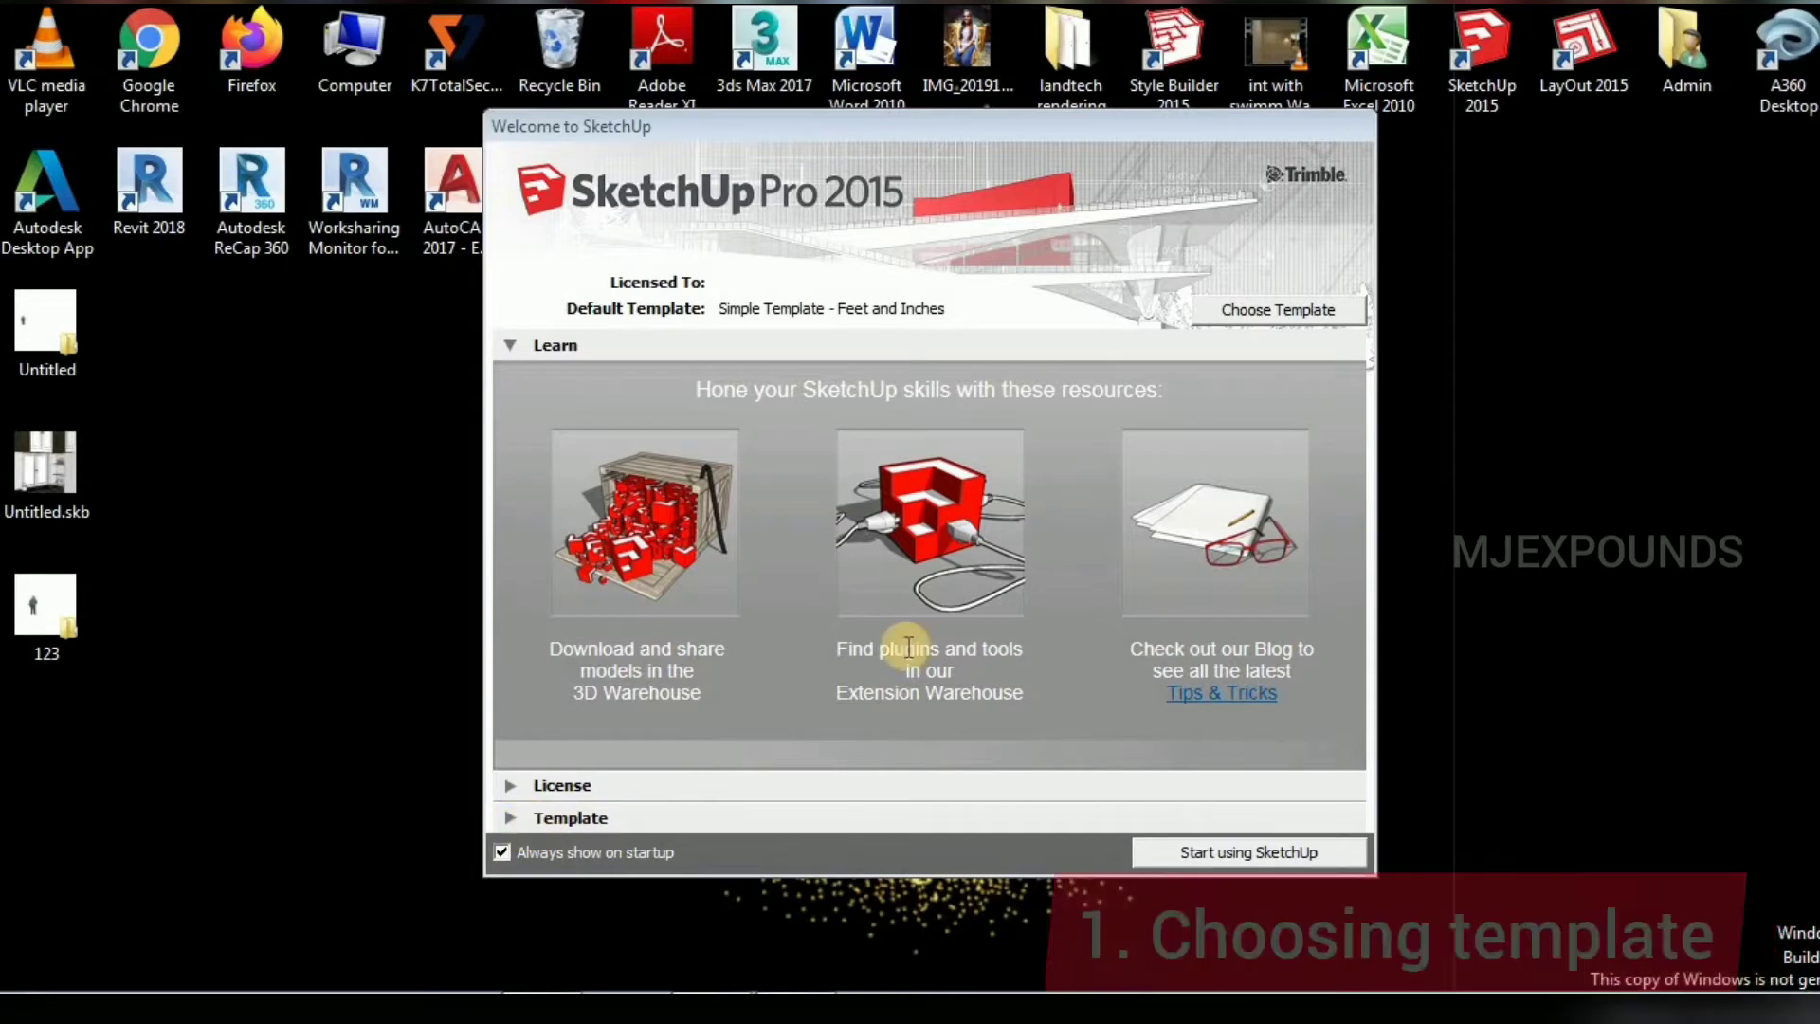
- Start a new model using the Simple Template - Feet and Inches
click(1259, 311)
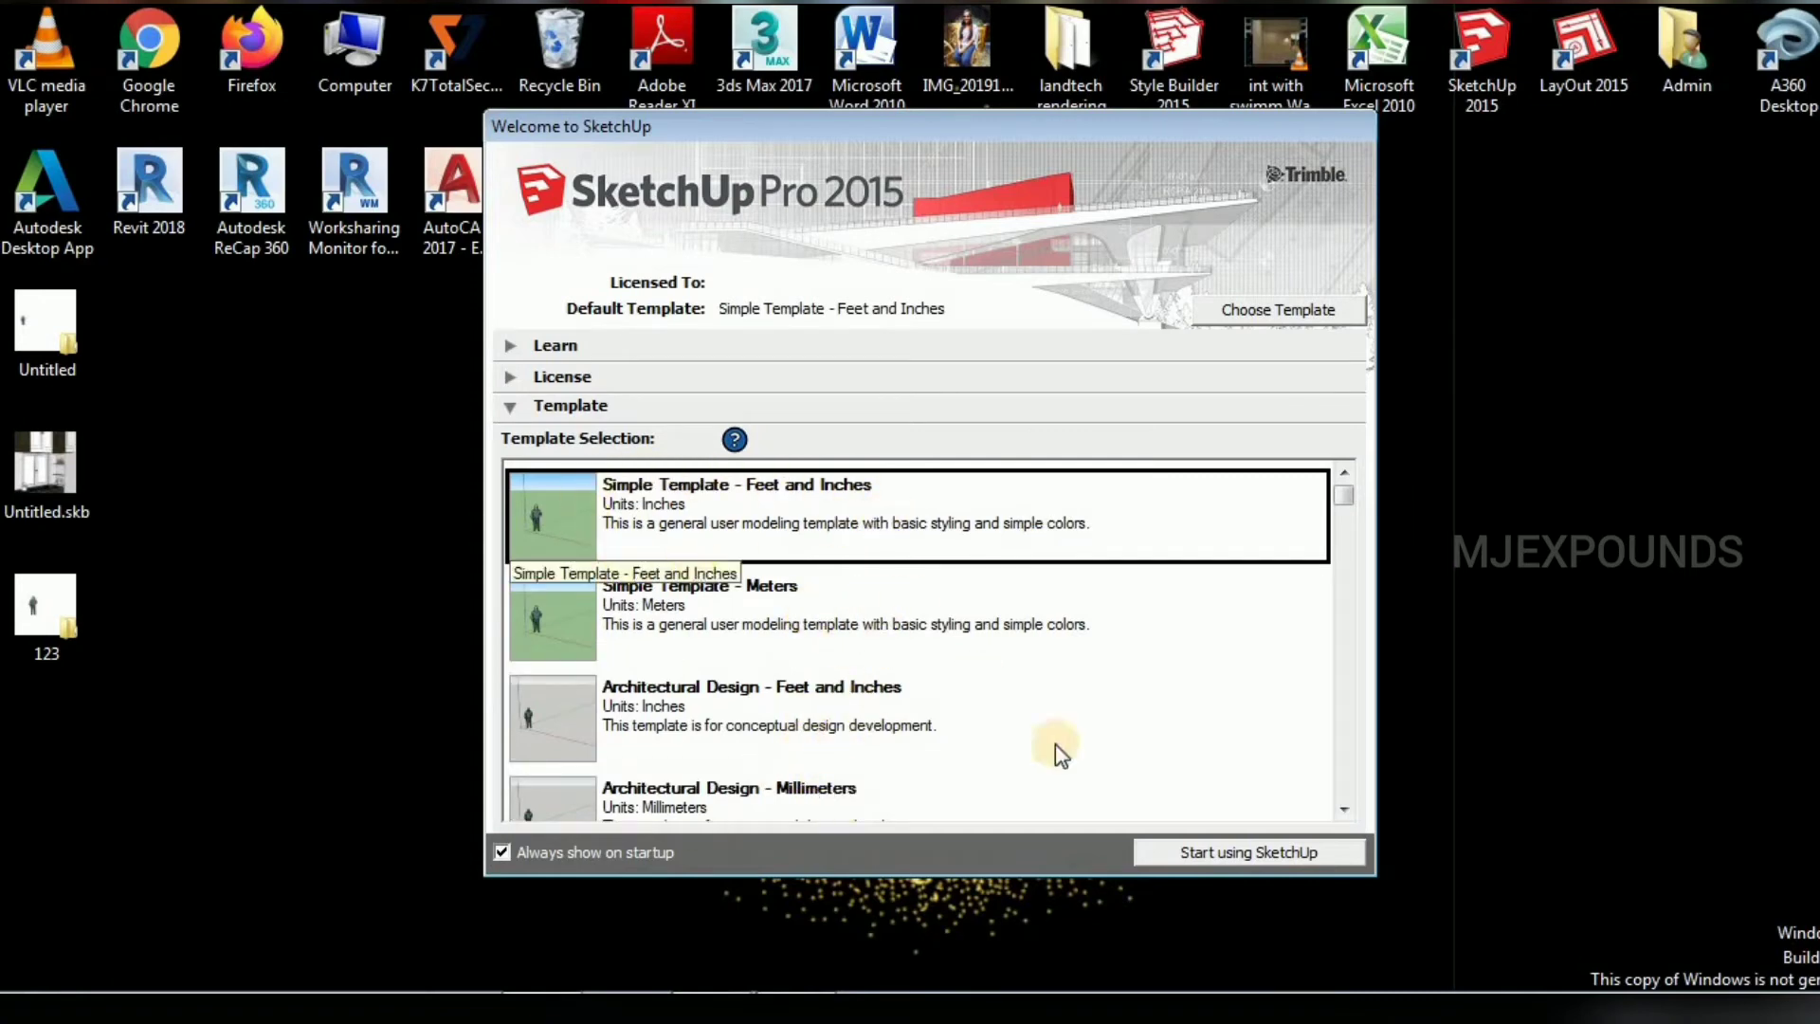
click(1242, 852)
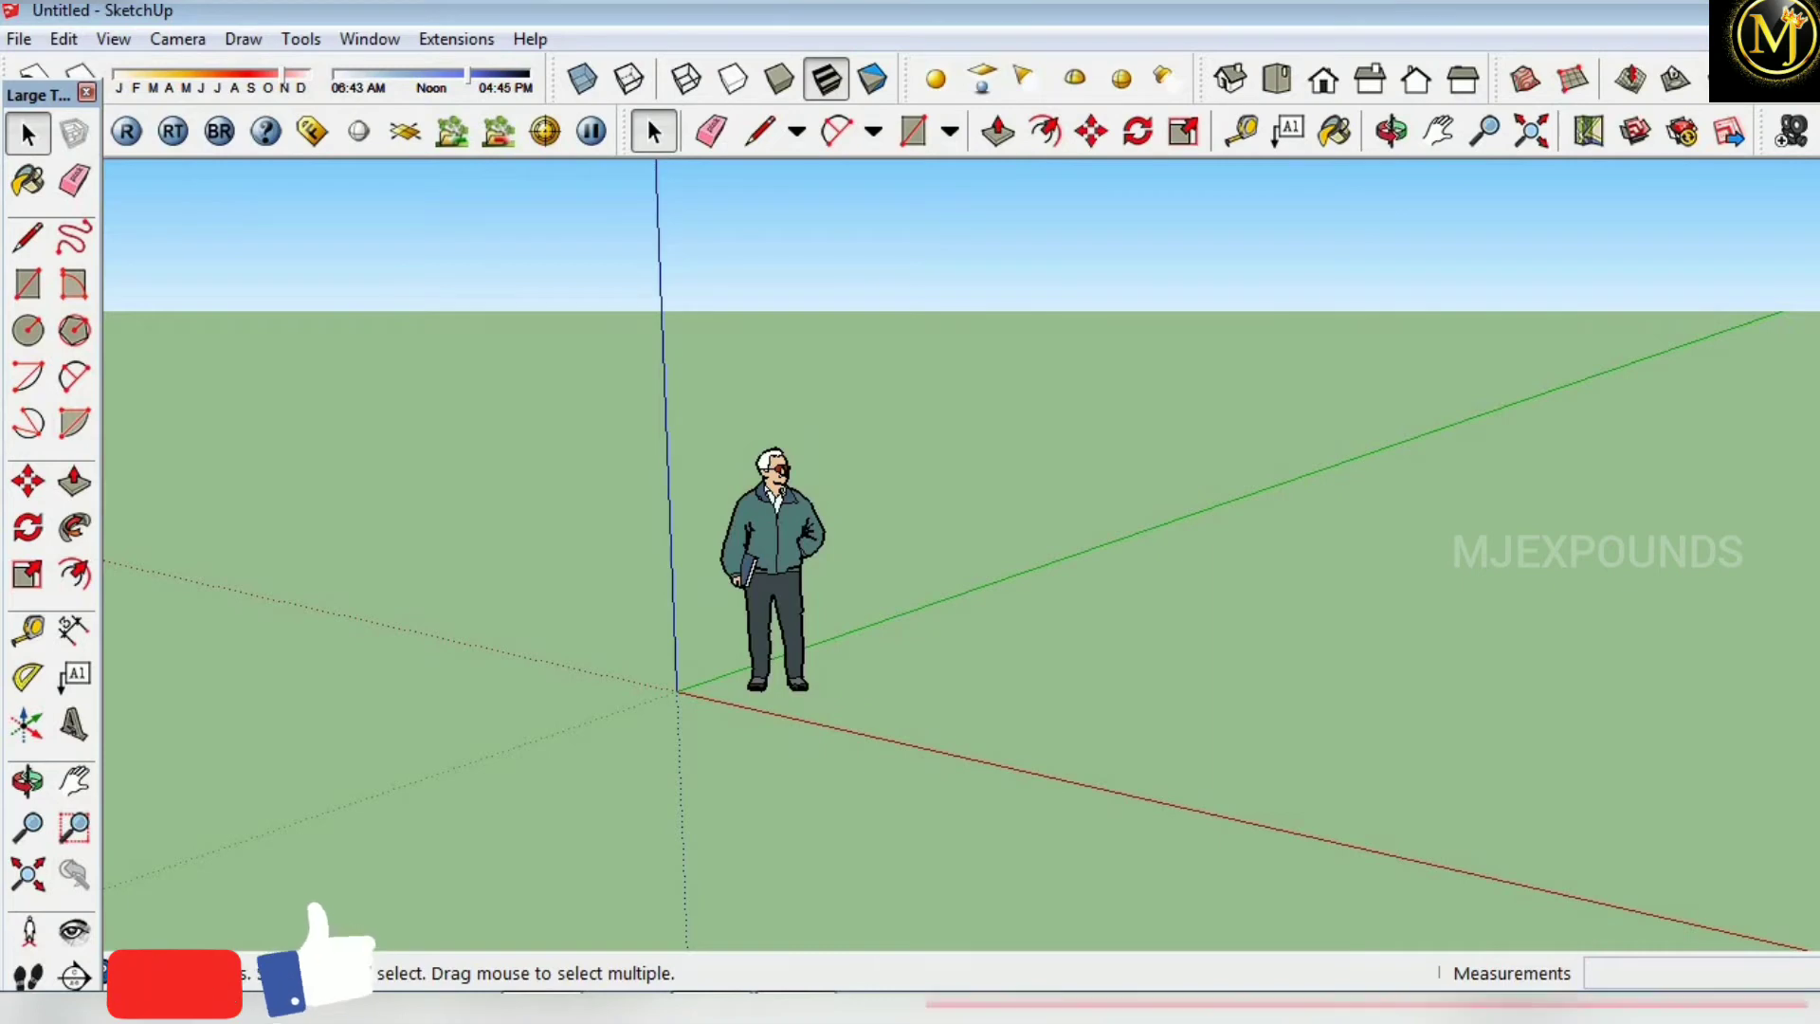
click(401, 45)
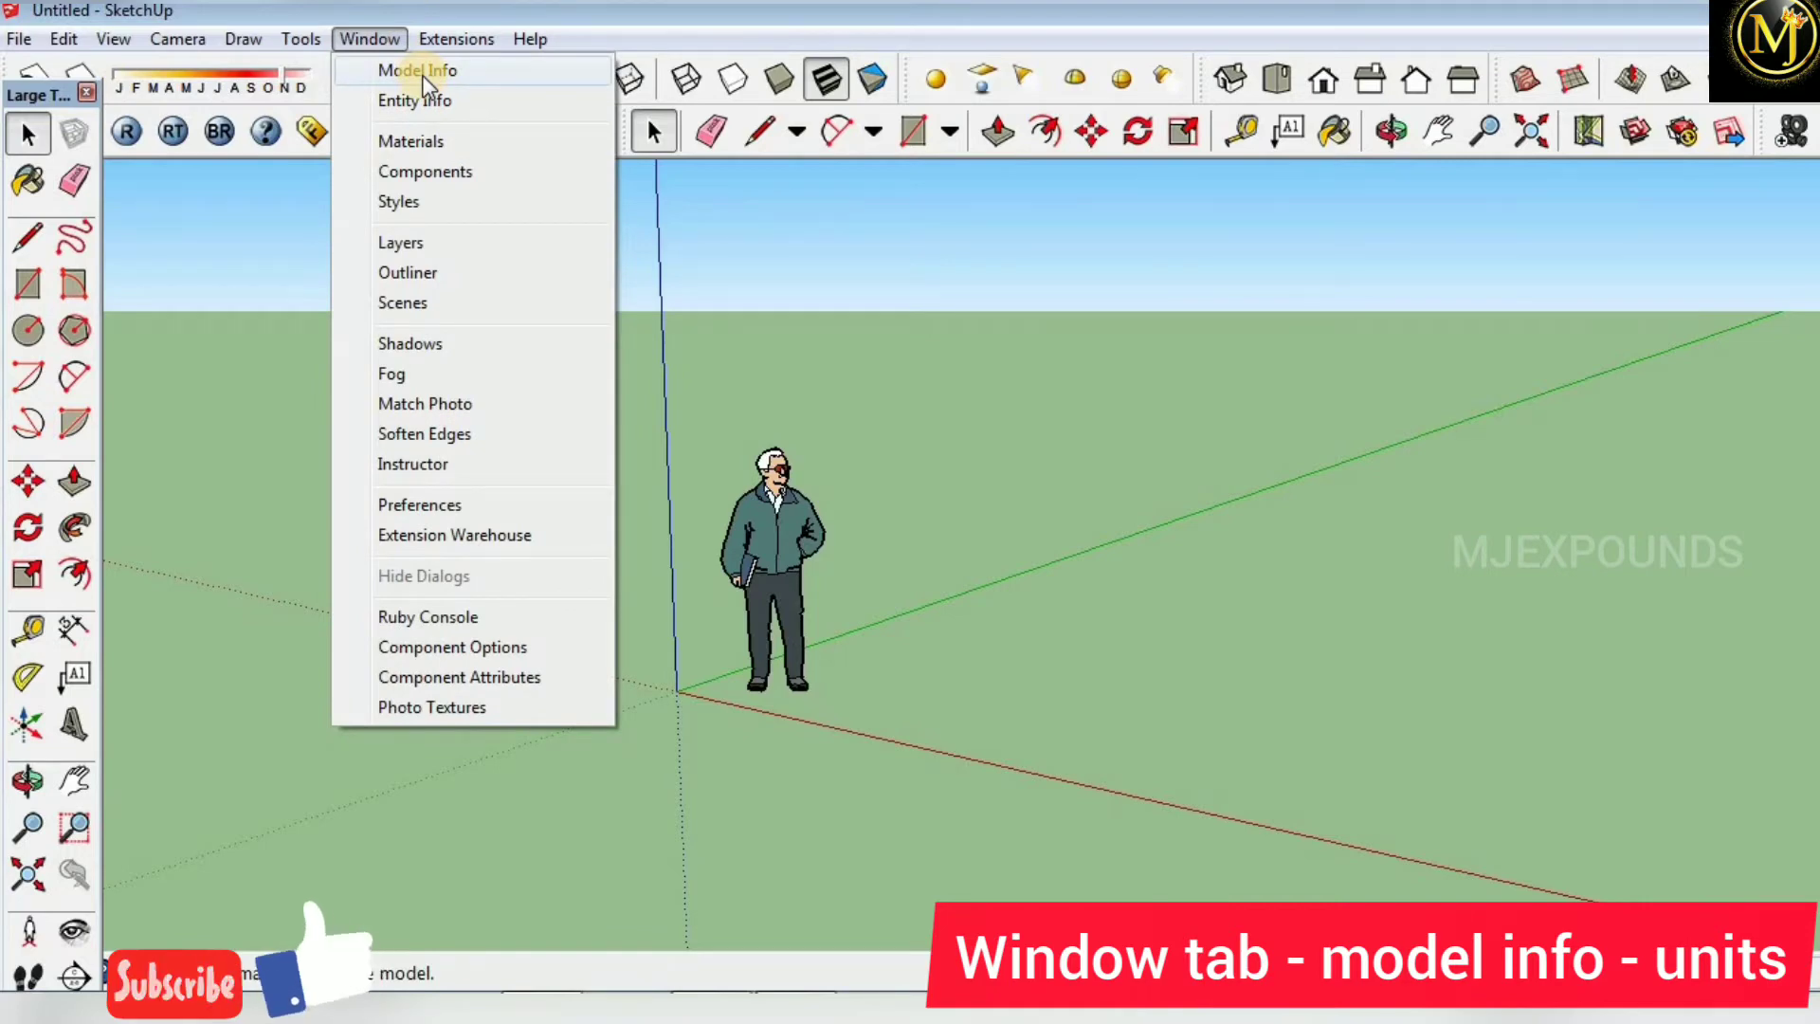
click(422, 72)
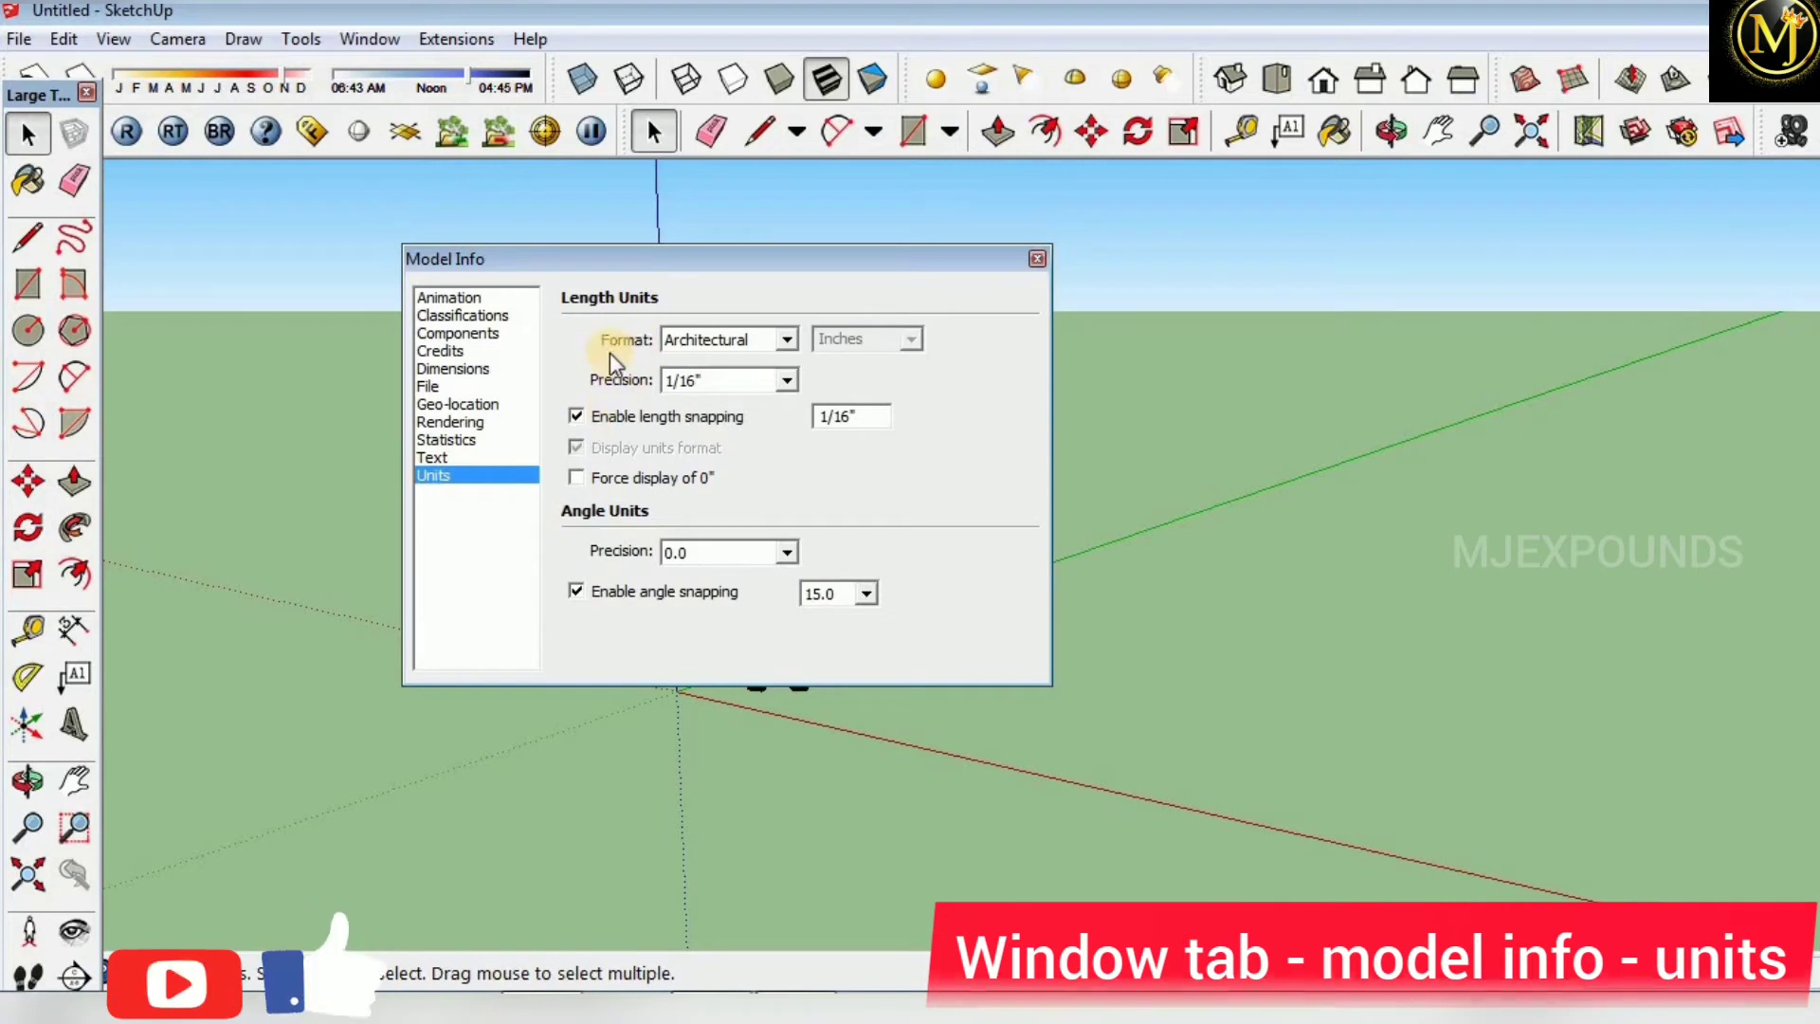
click(787, 343)
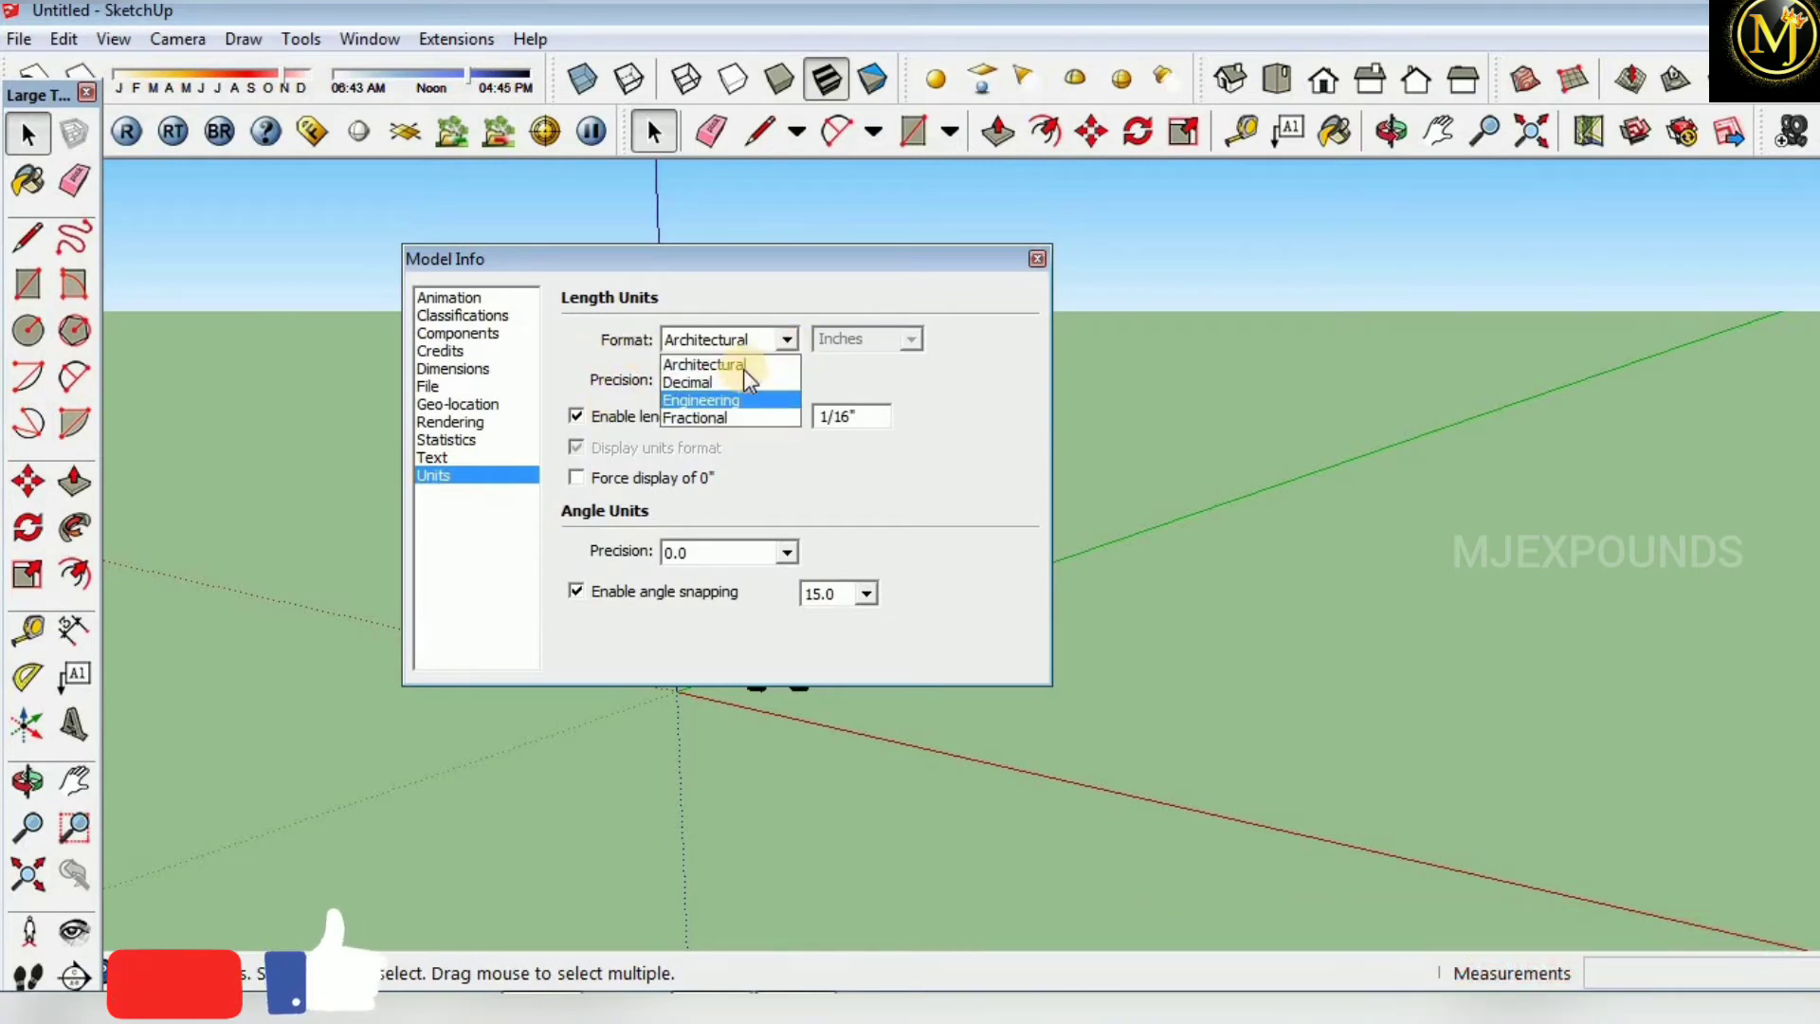
click(741, 366)
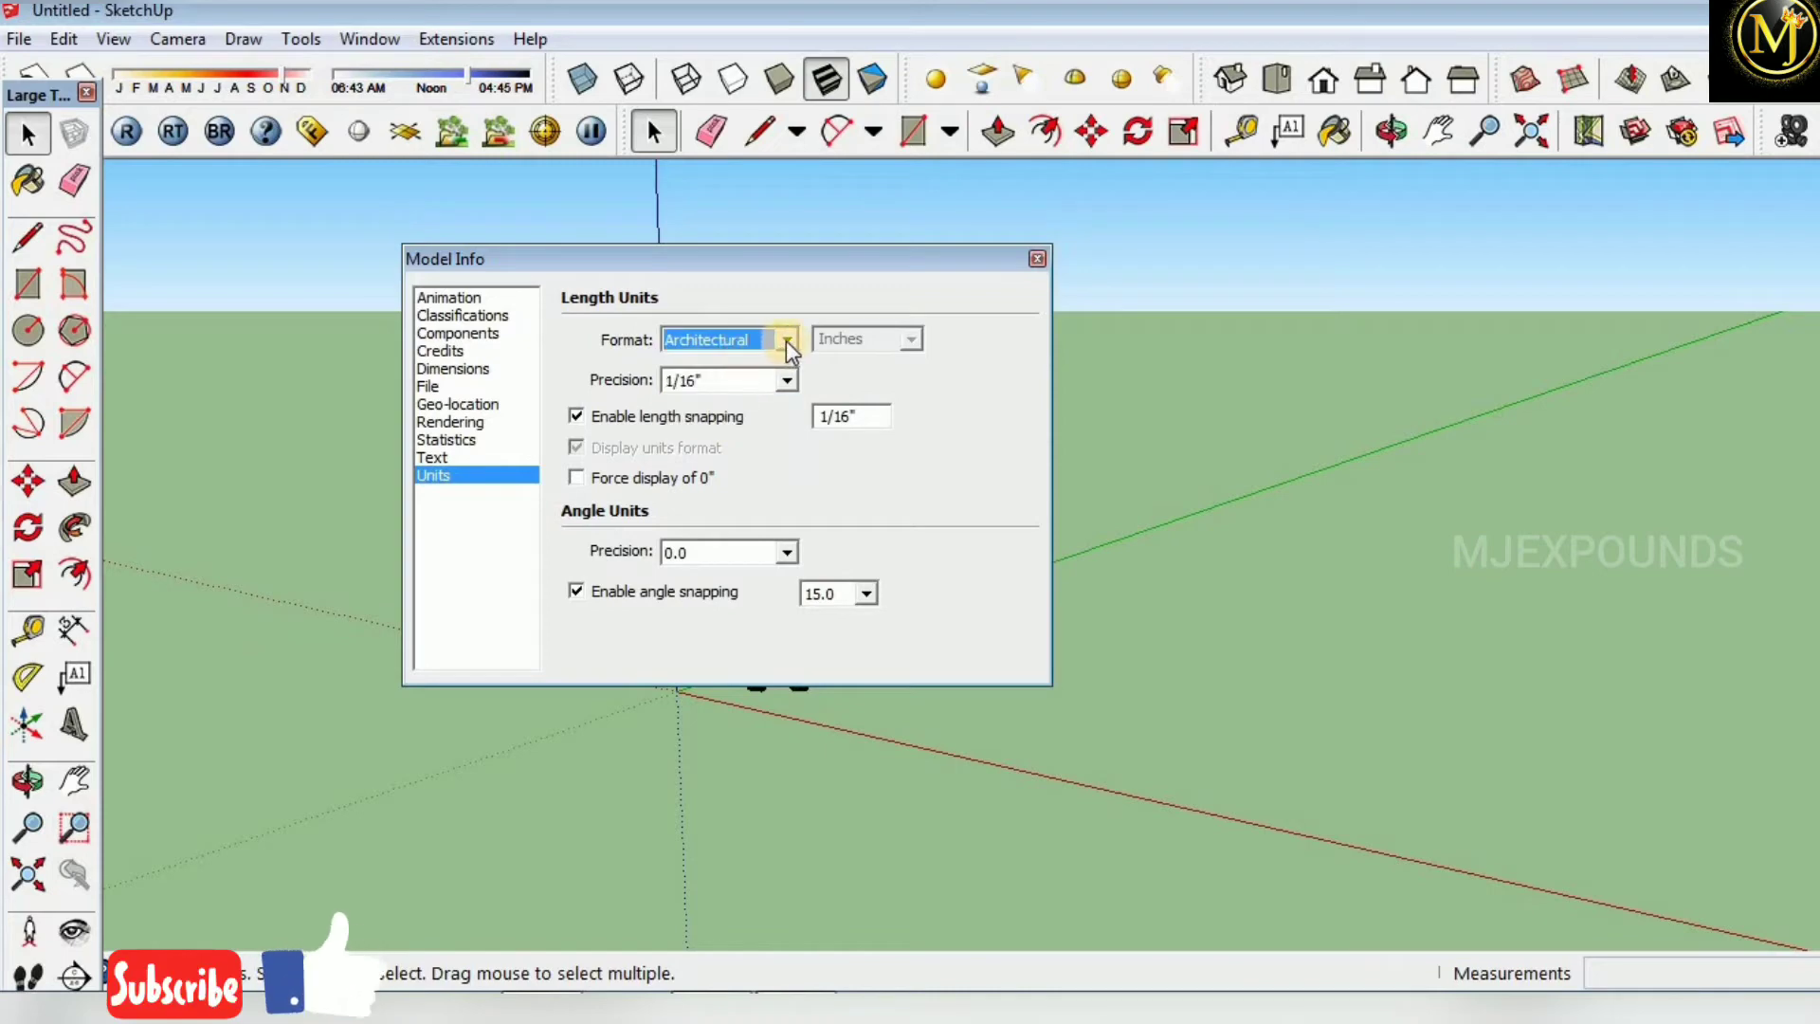
click(746, 341)
click(752, 382)
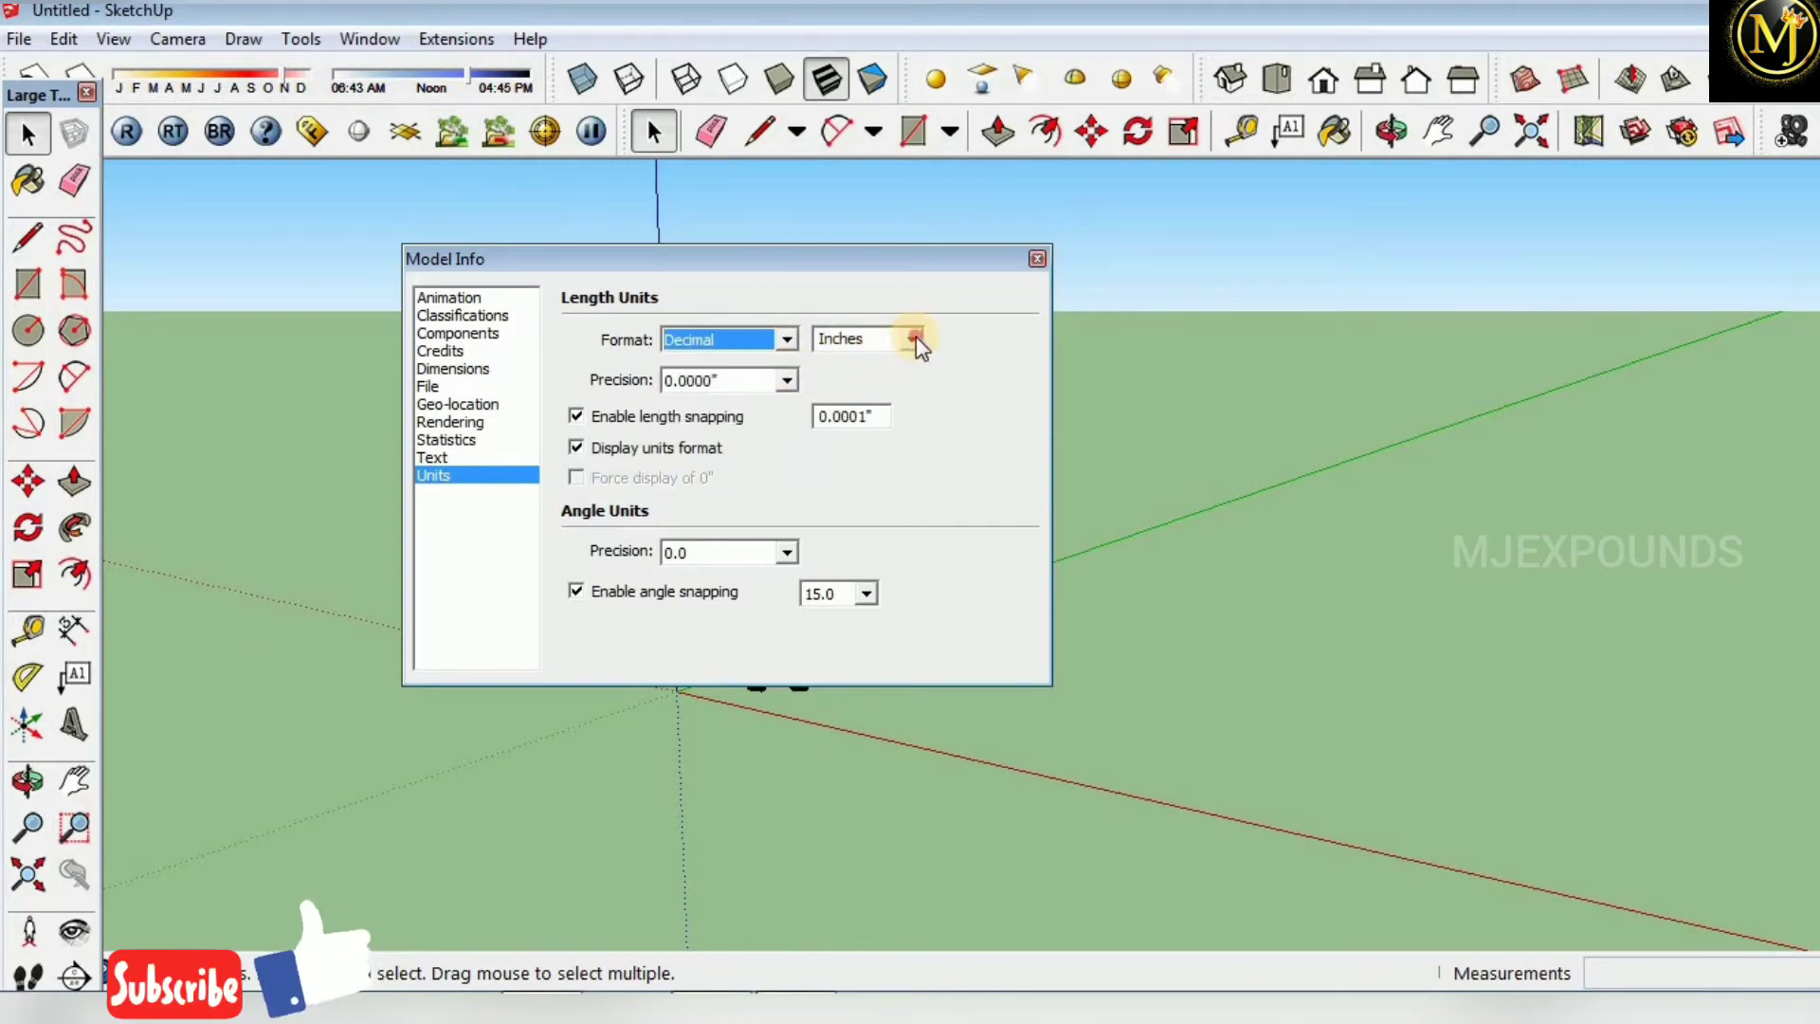
click(910, 339)
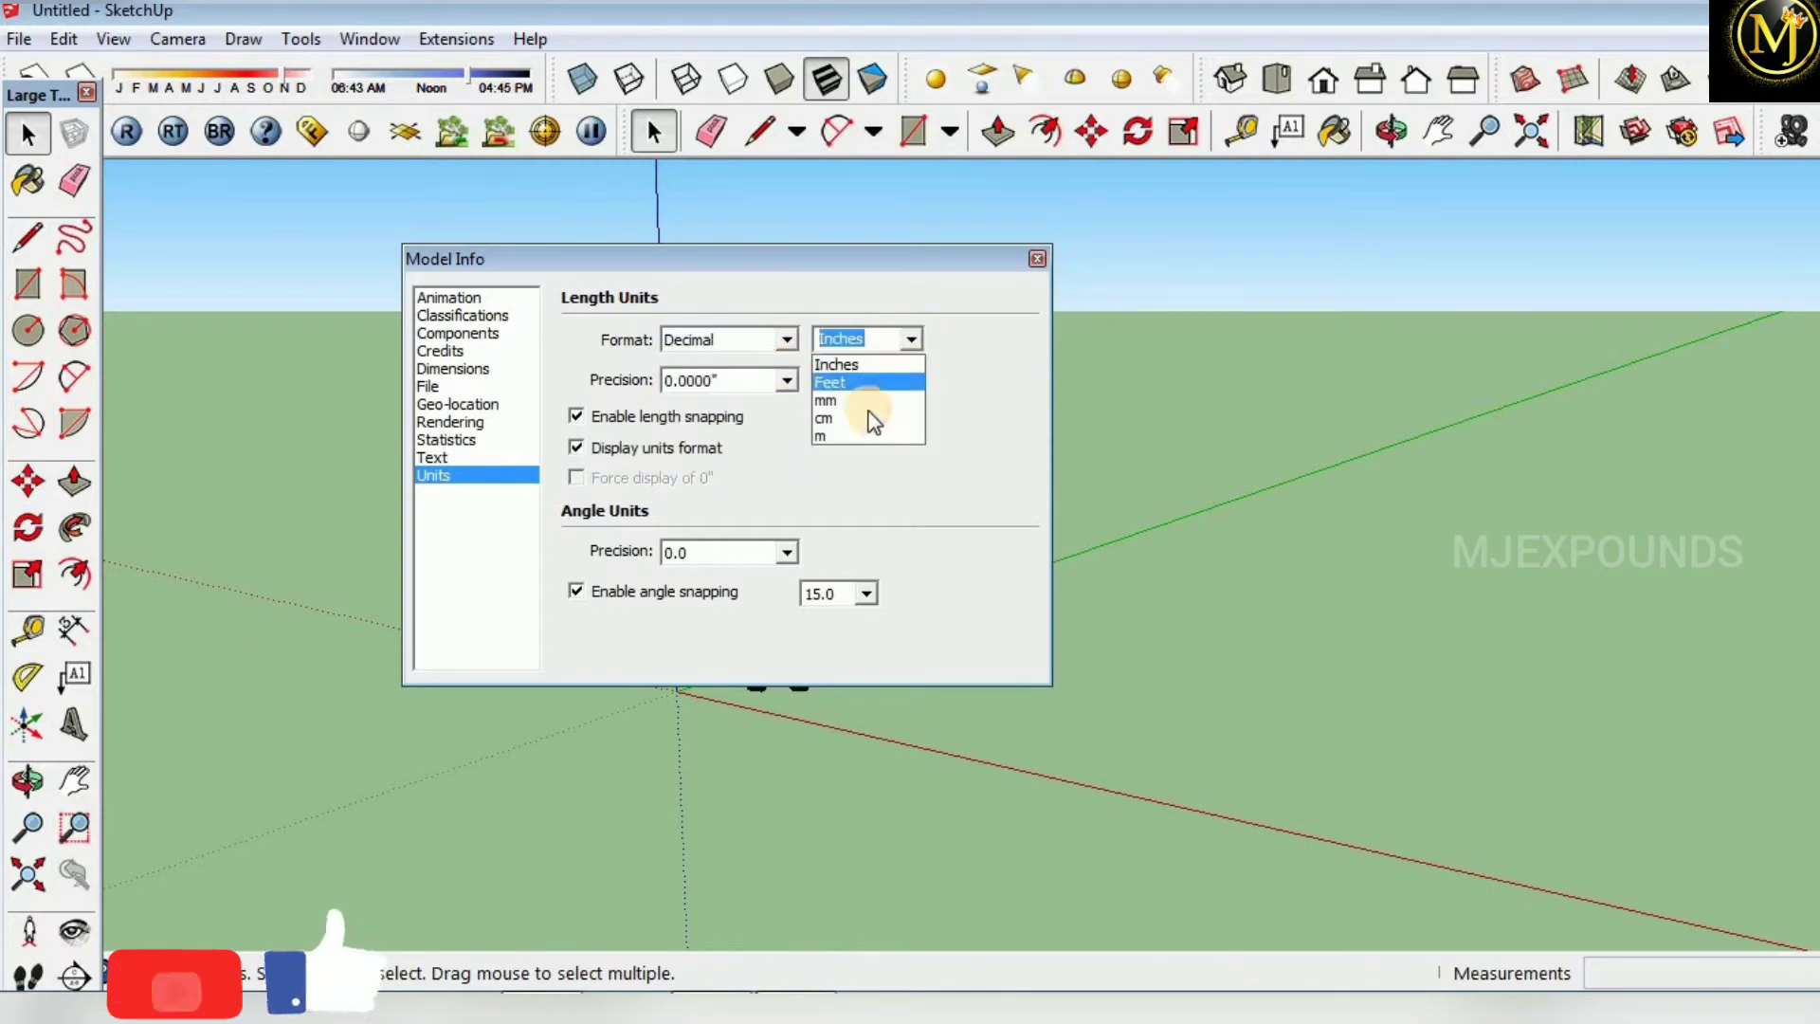
click(912, 343)
click(771, 342)
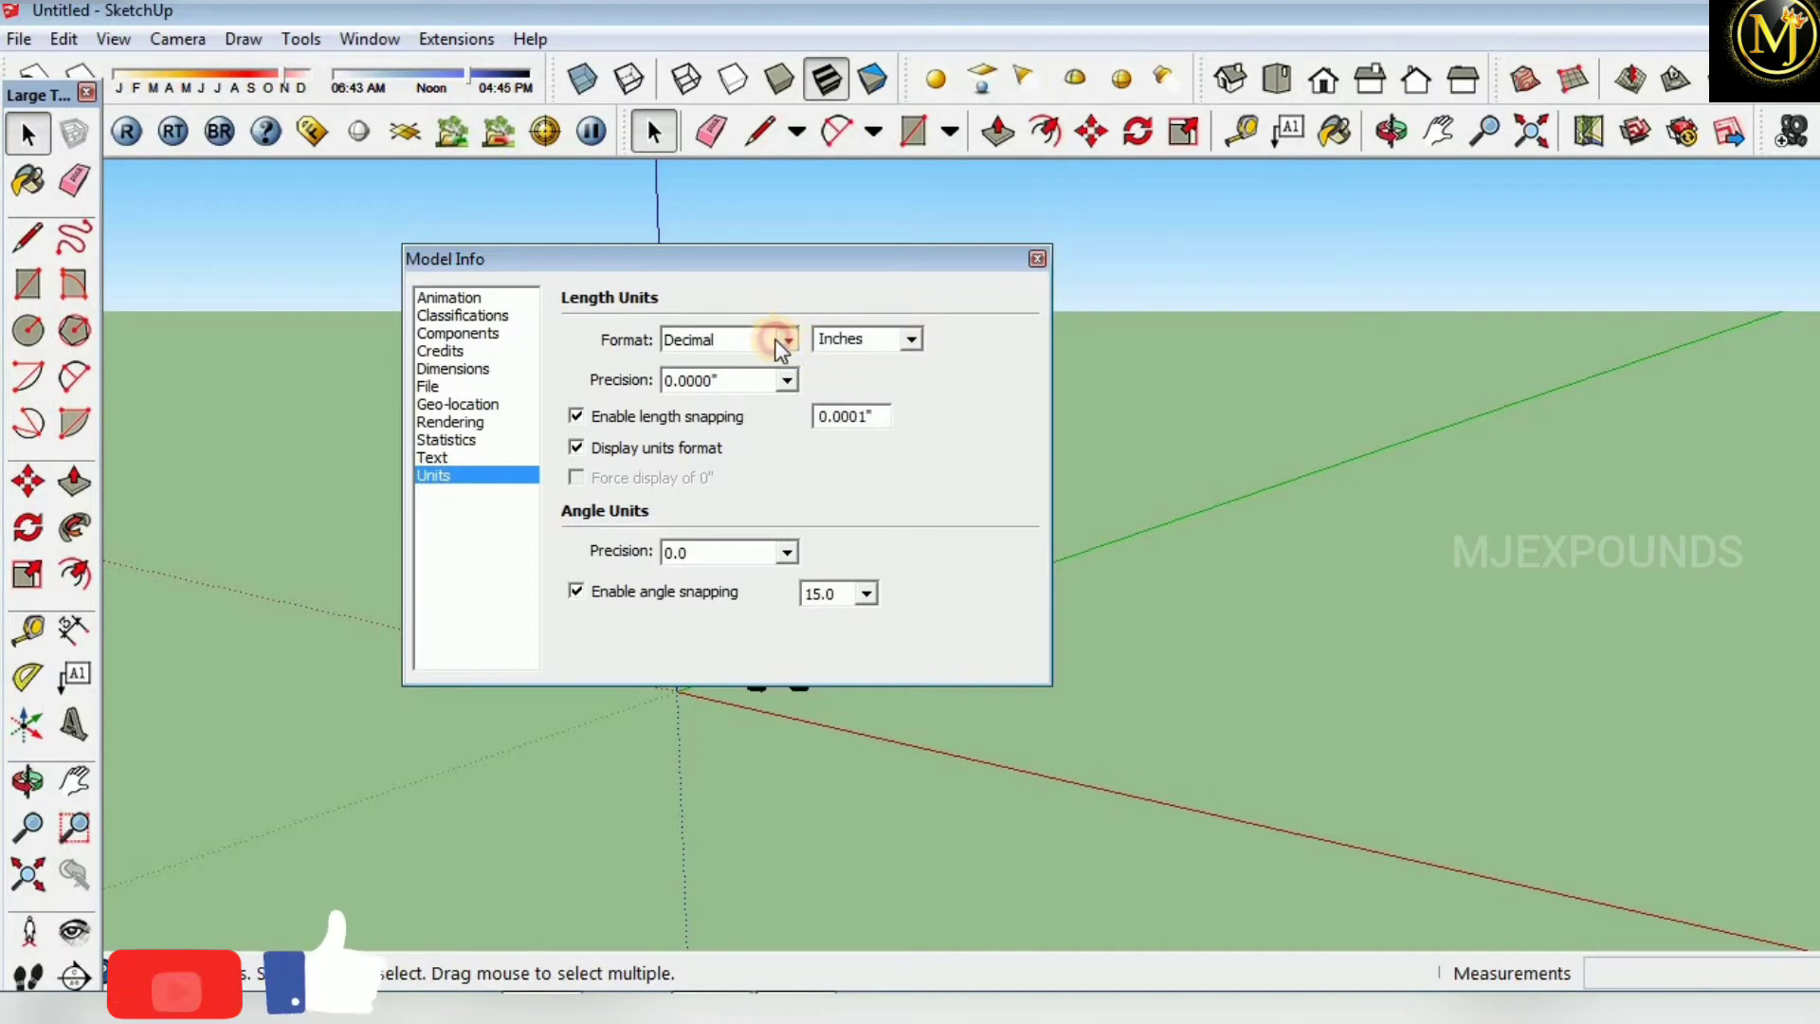
click(732, 368)
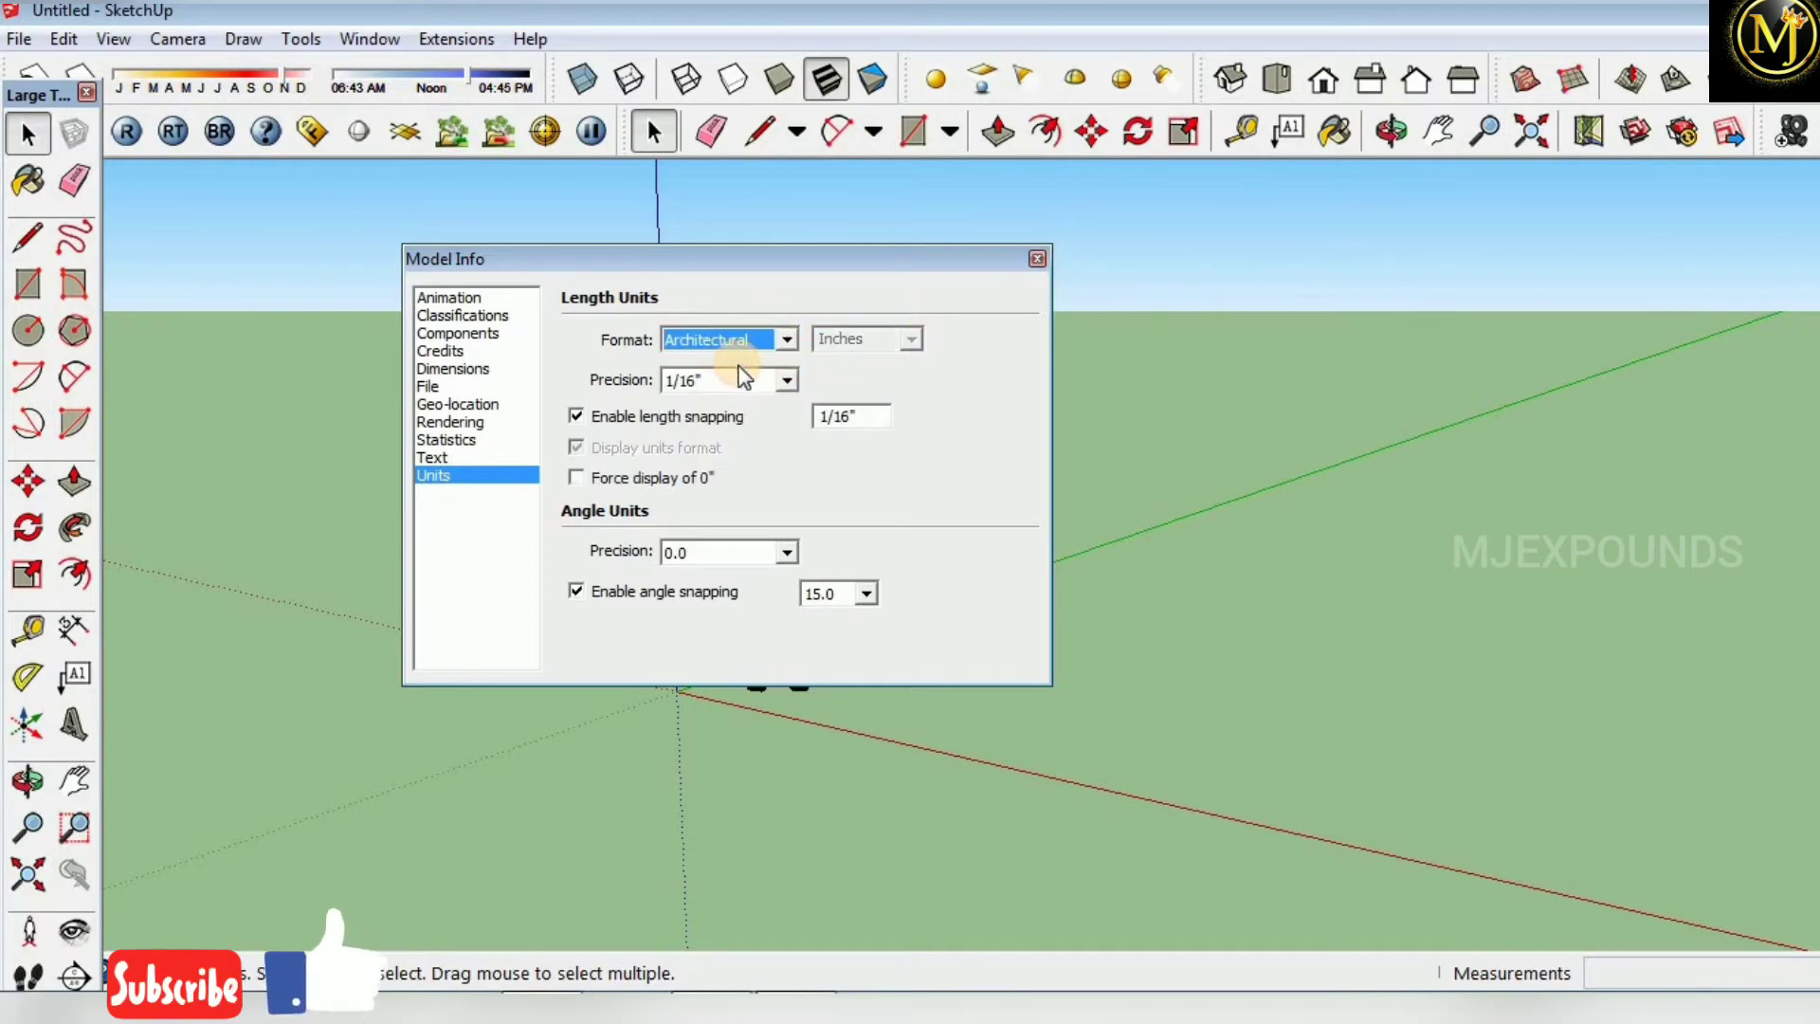
click(1038, 257)
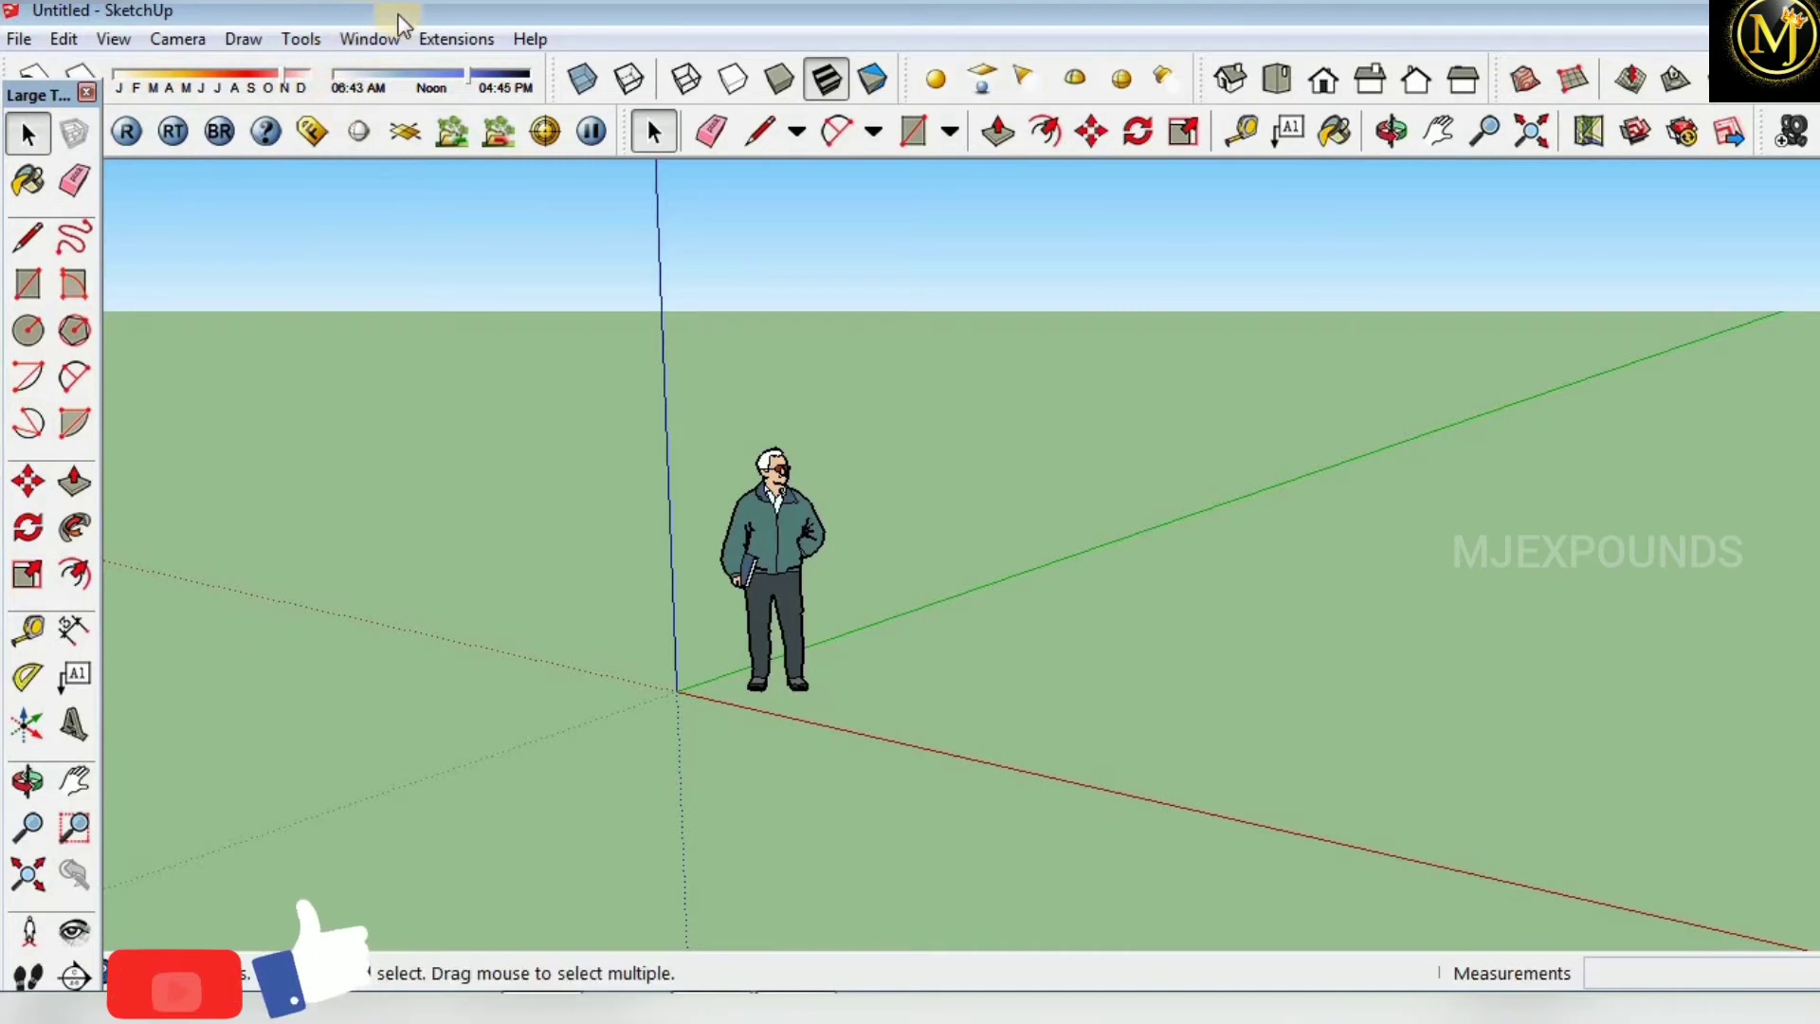
- Move the Large Tool Set panel up and confirm Architectural length units in Model Info
drag(19, 102, 28, 12)
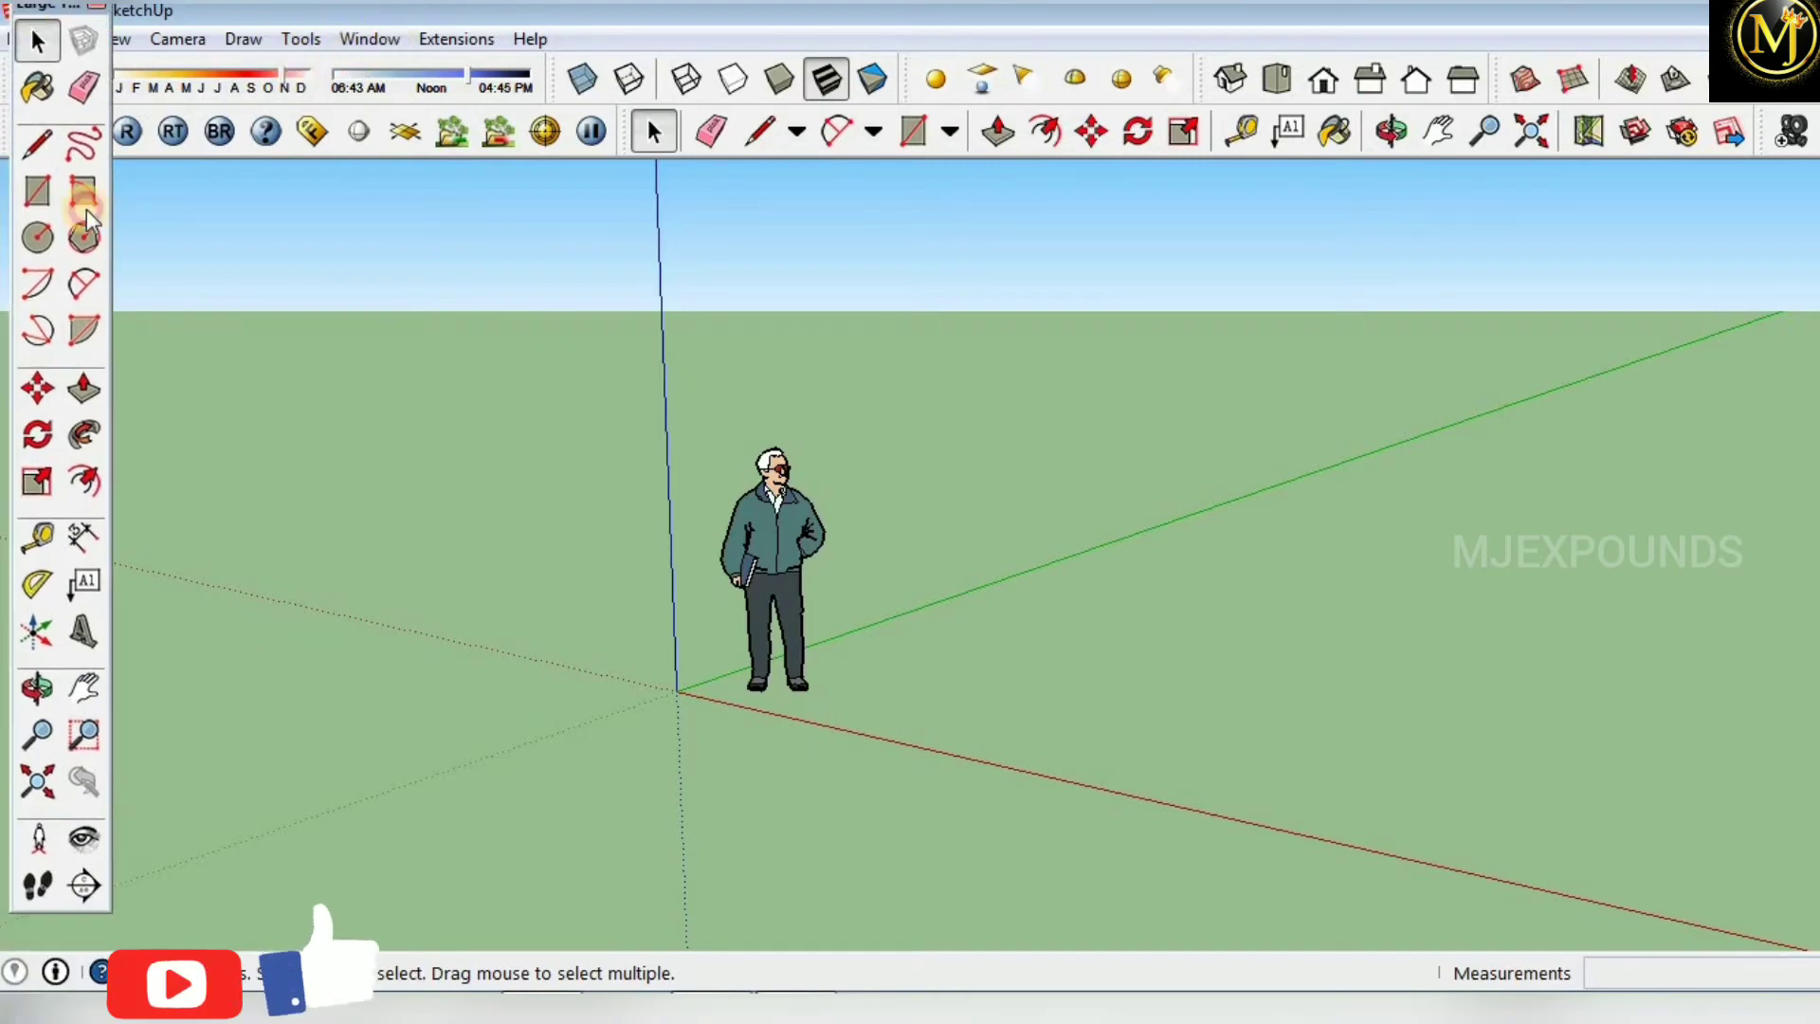
click(53, 971)
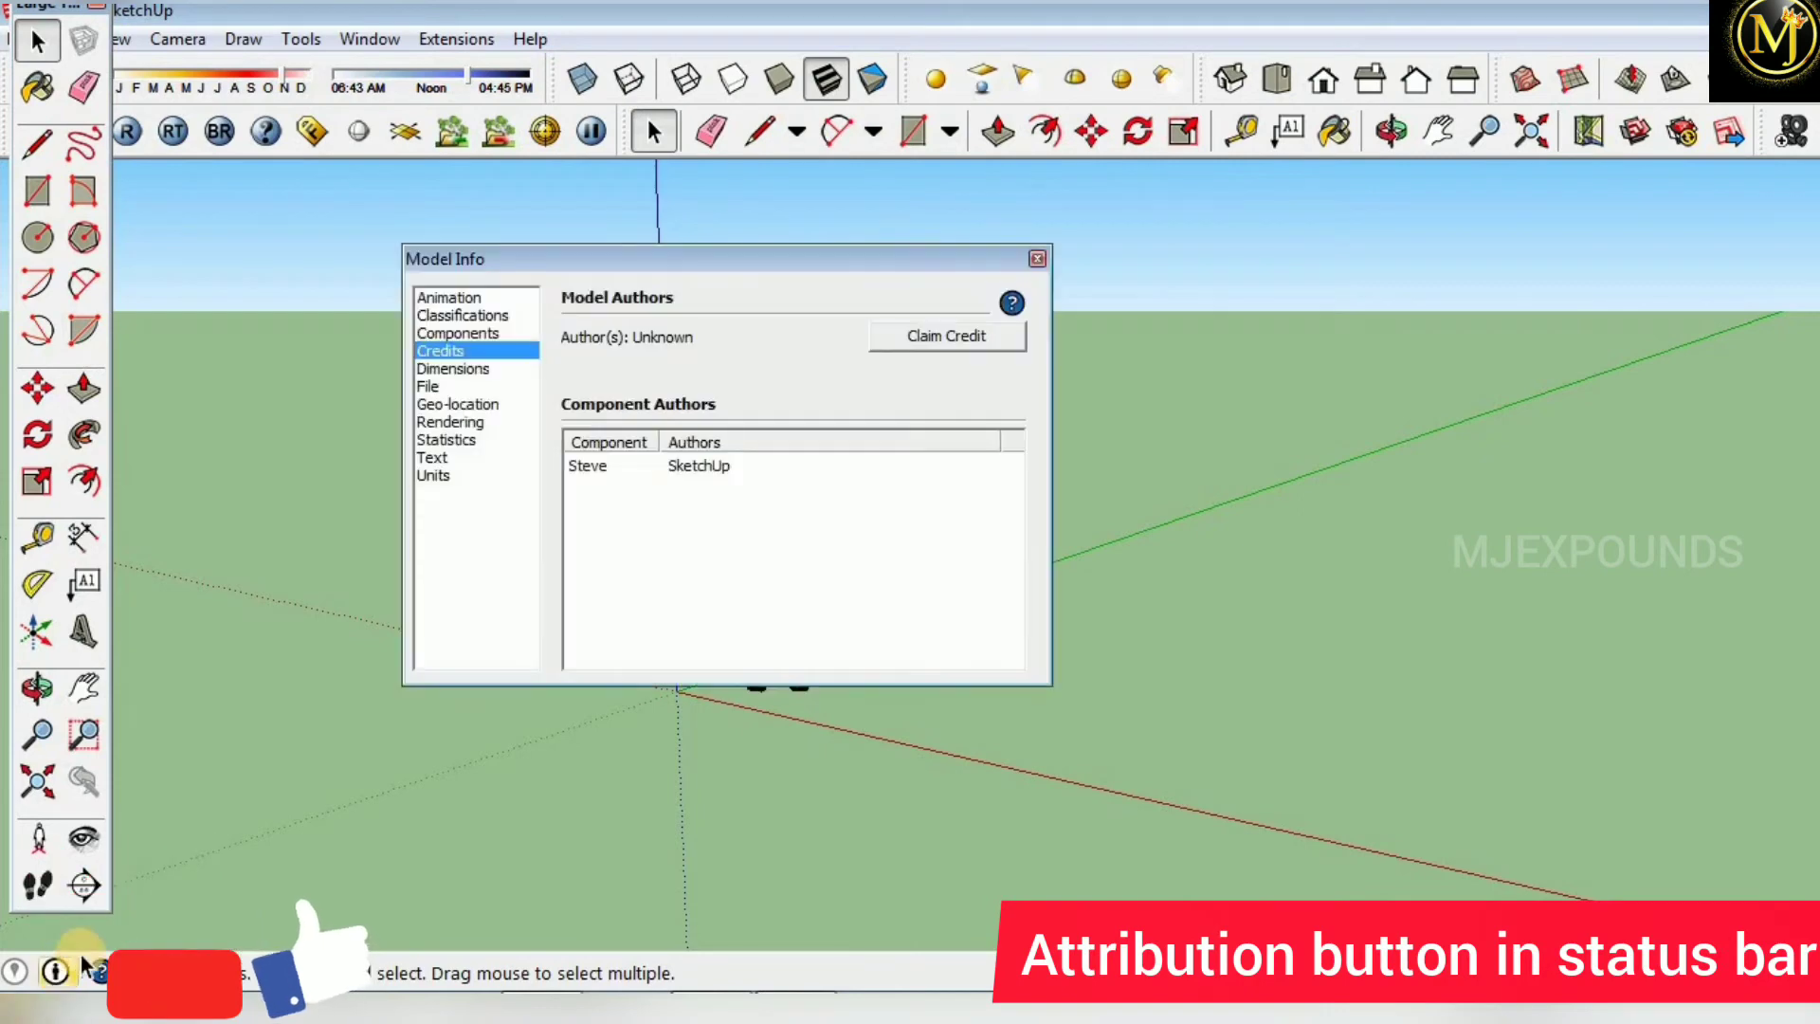
click(457, 476)
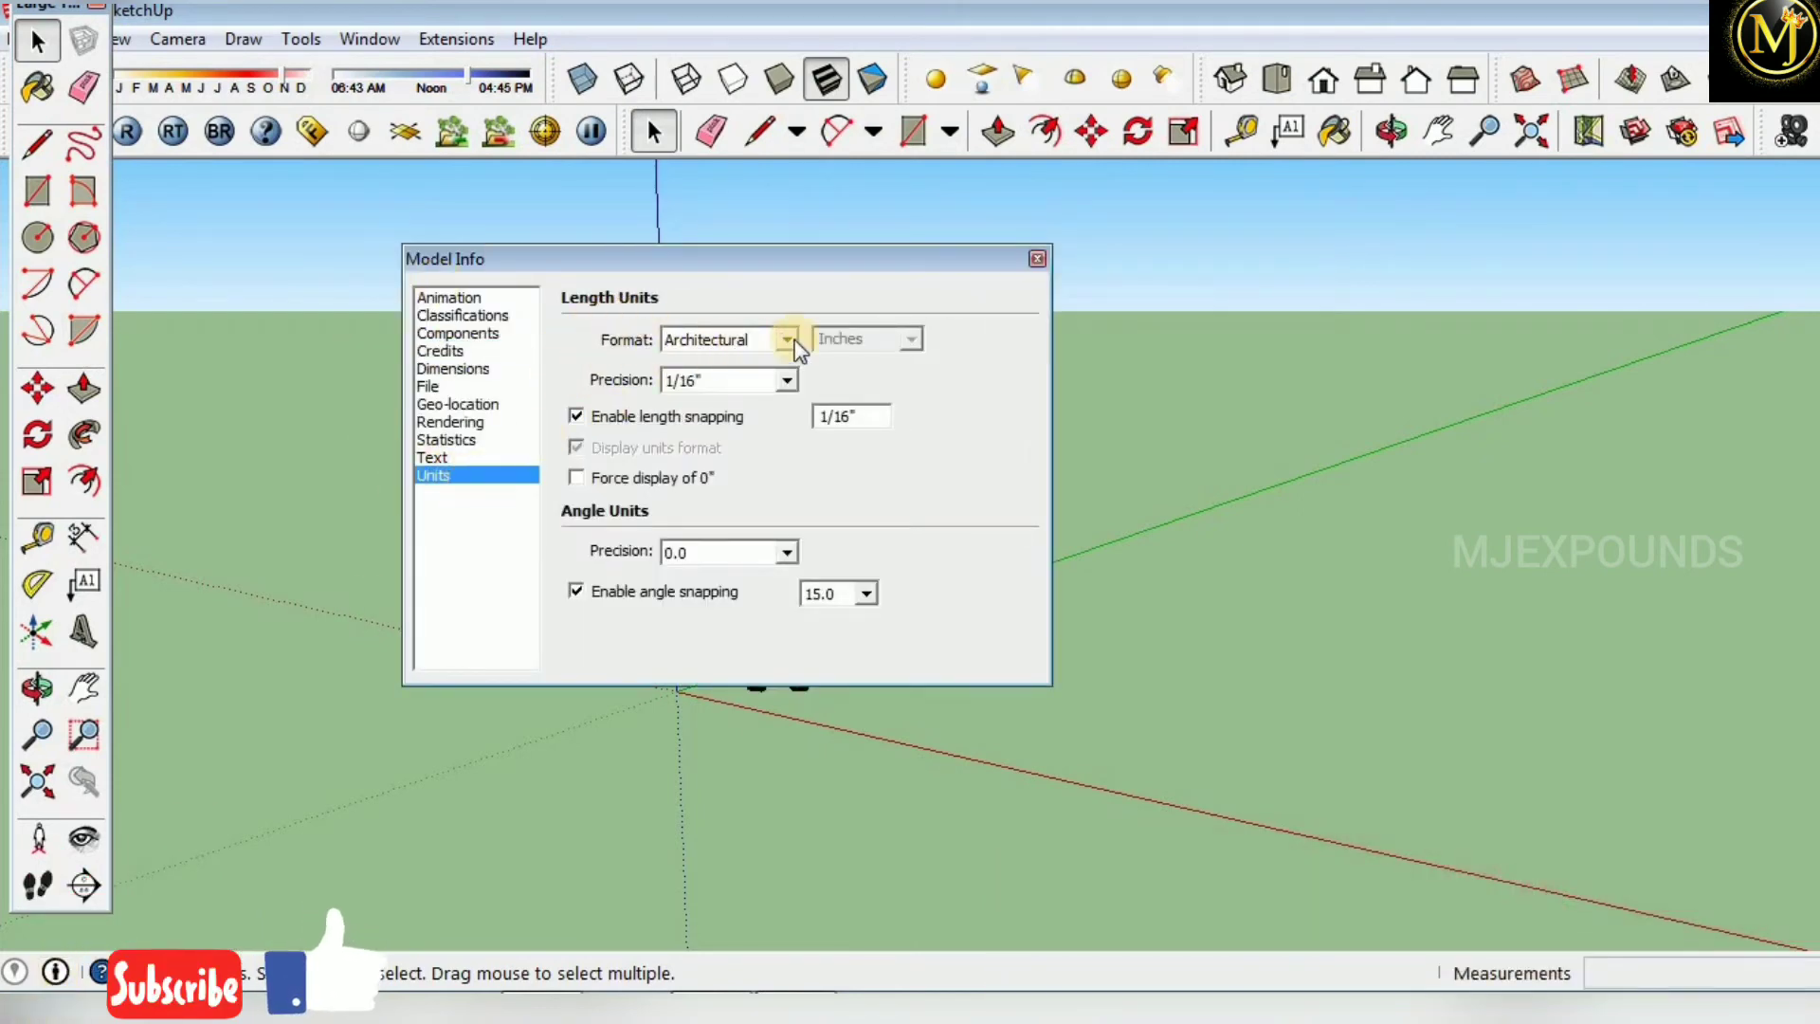
click(787, 339)
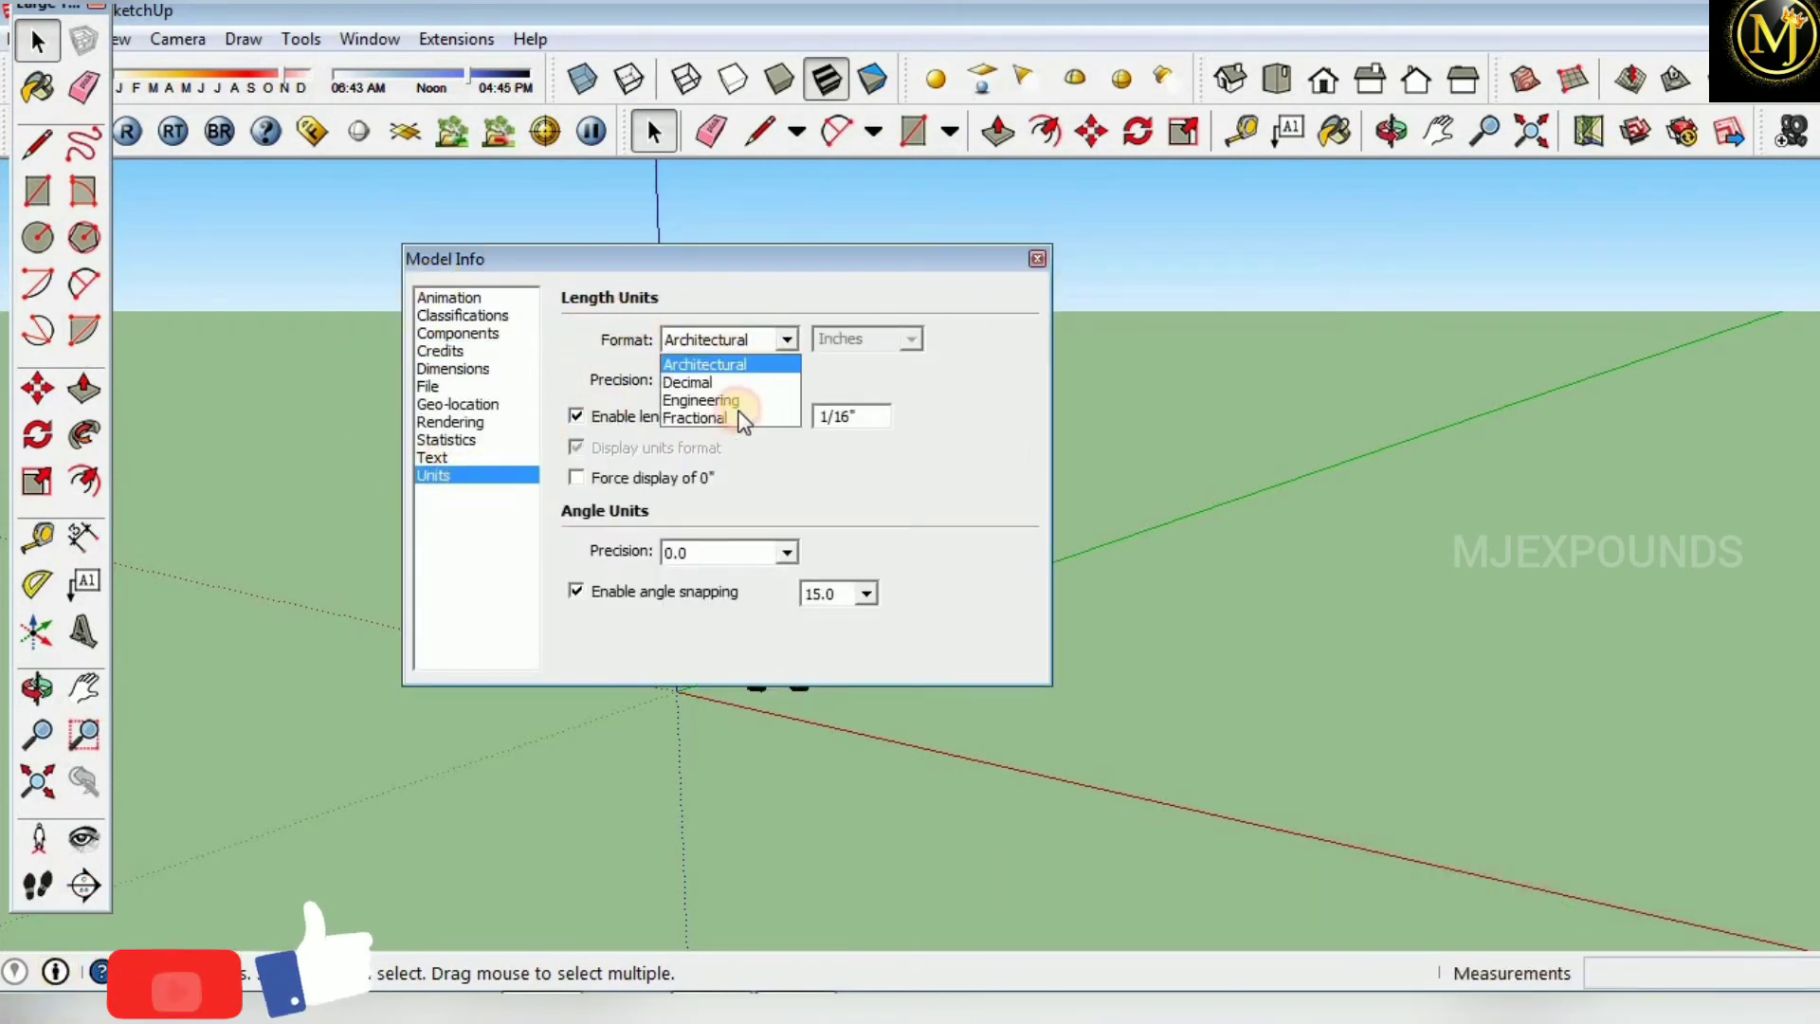
click(779, 339)
click(1038, 259)
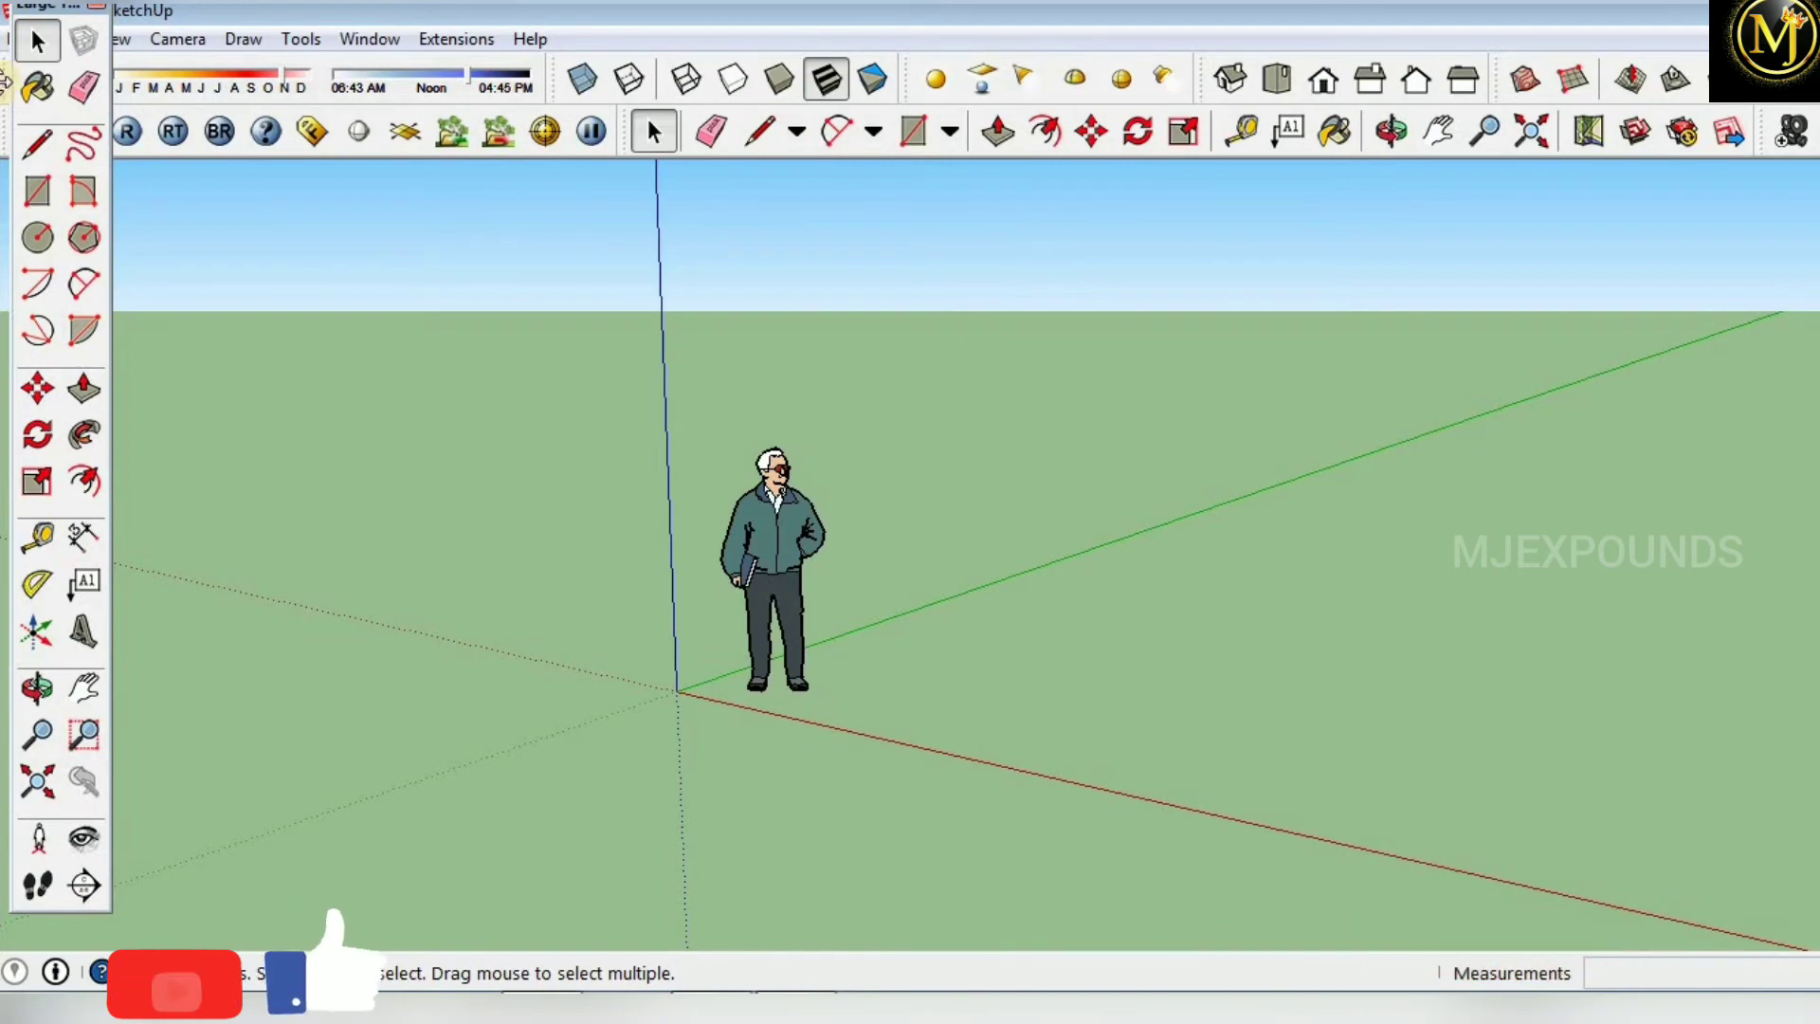
- Save the model to the Desktop as 5.skp in the current SketchUp format
drag(54, 139, 54, 140)
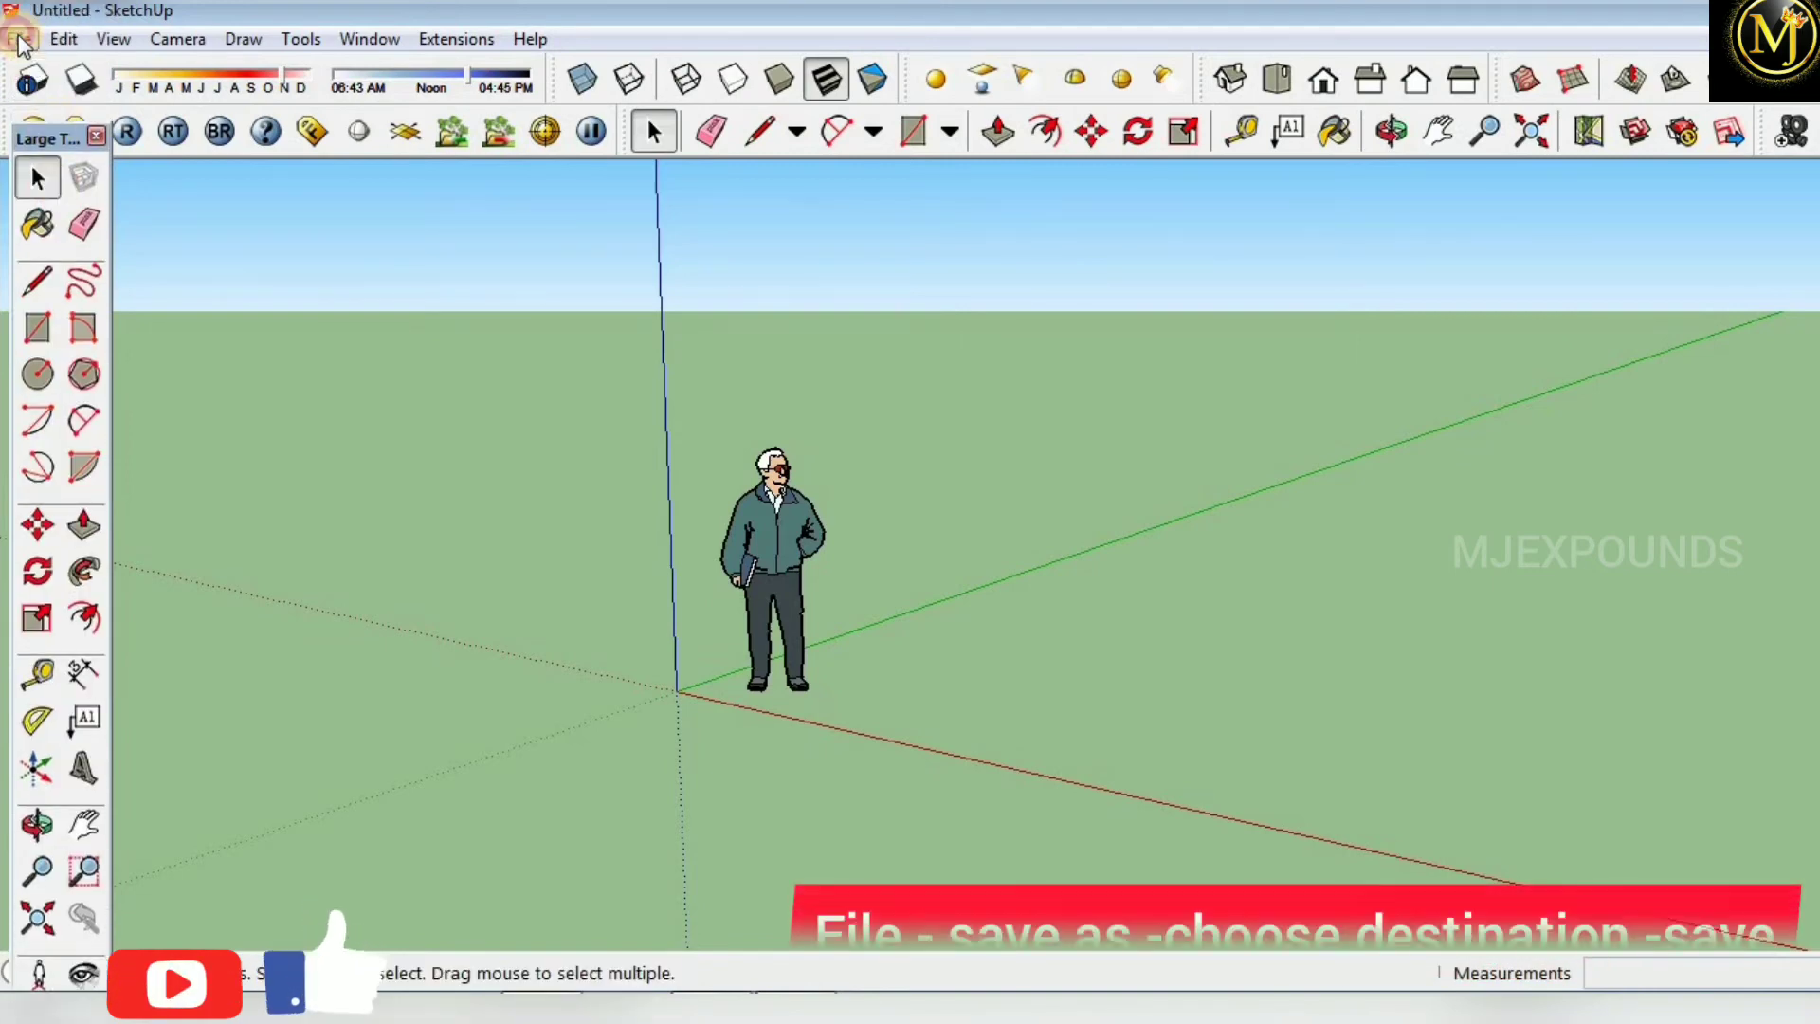
click(19, 38)
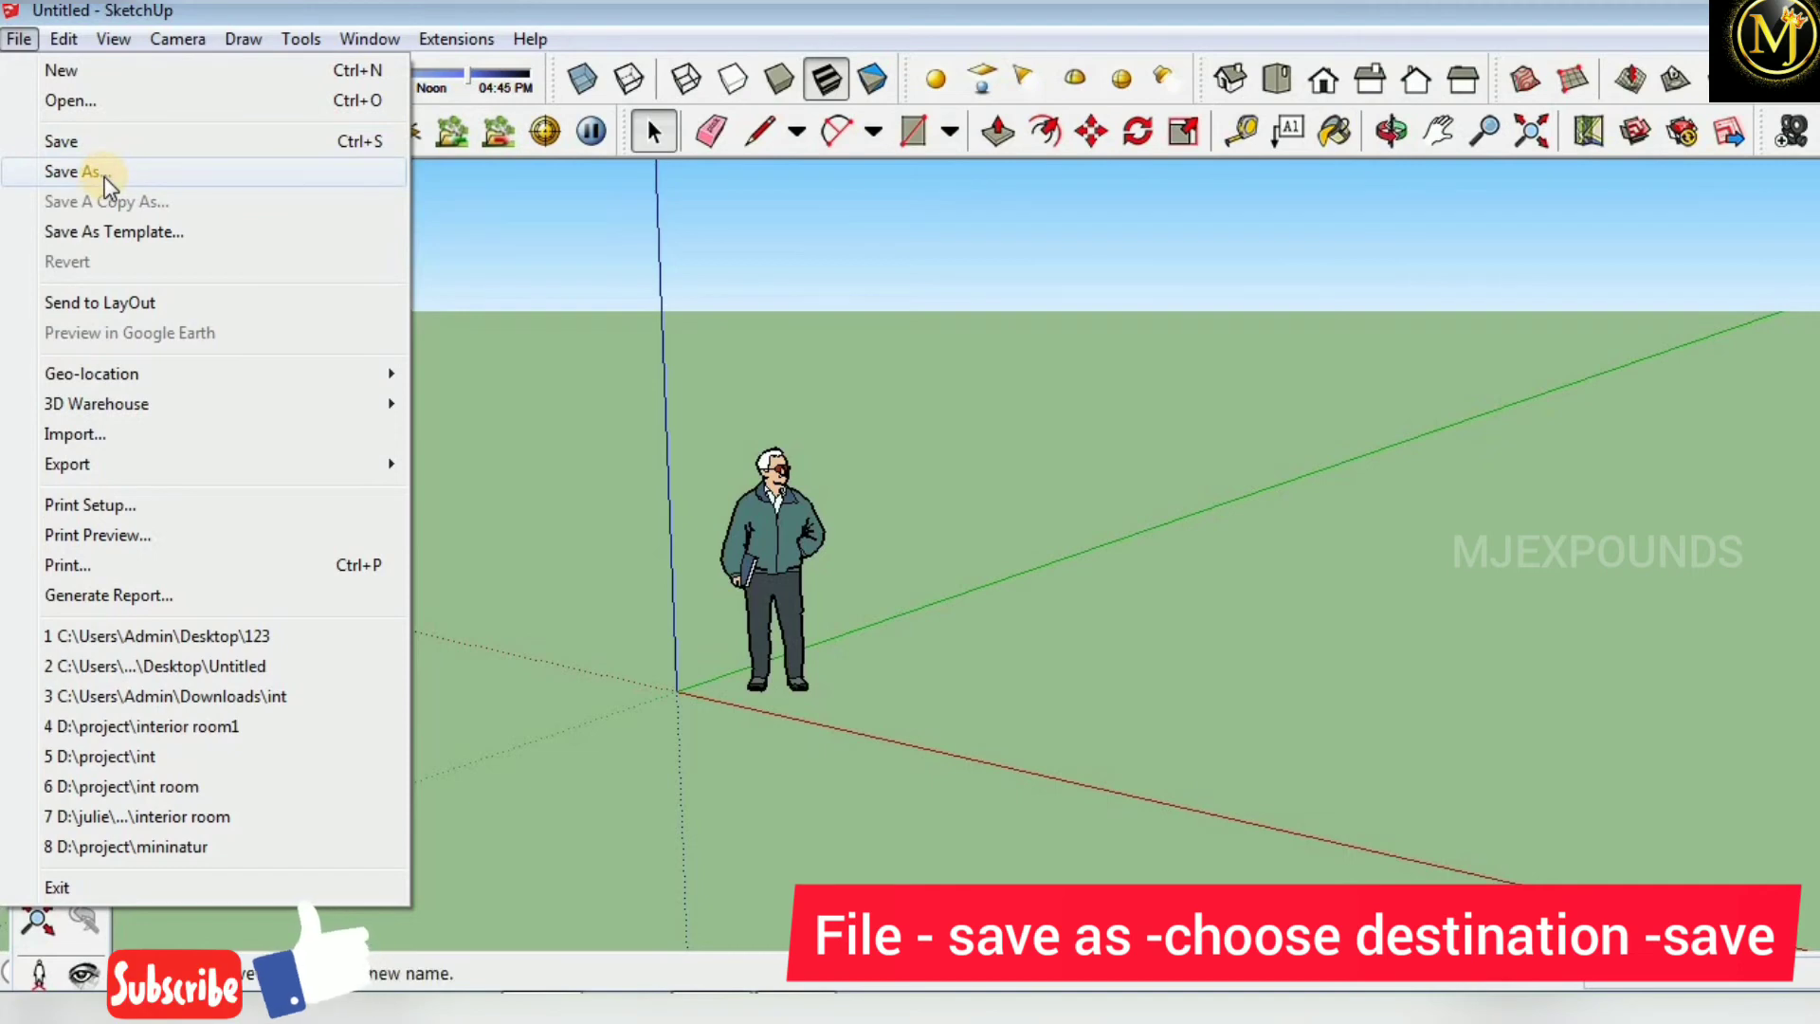
click(103, 174)
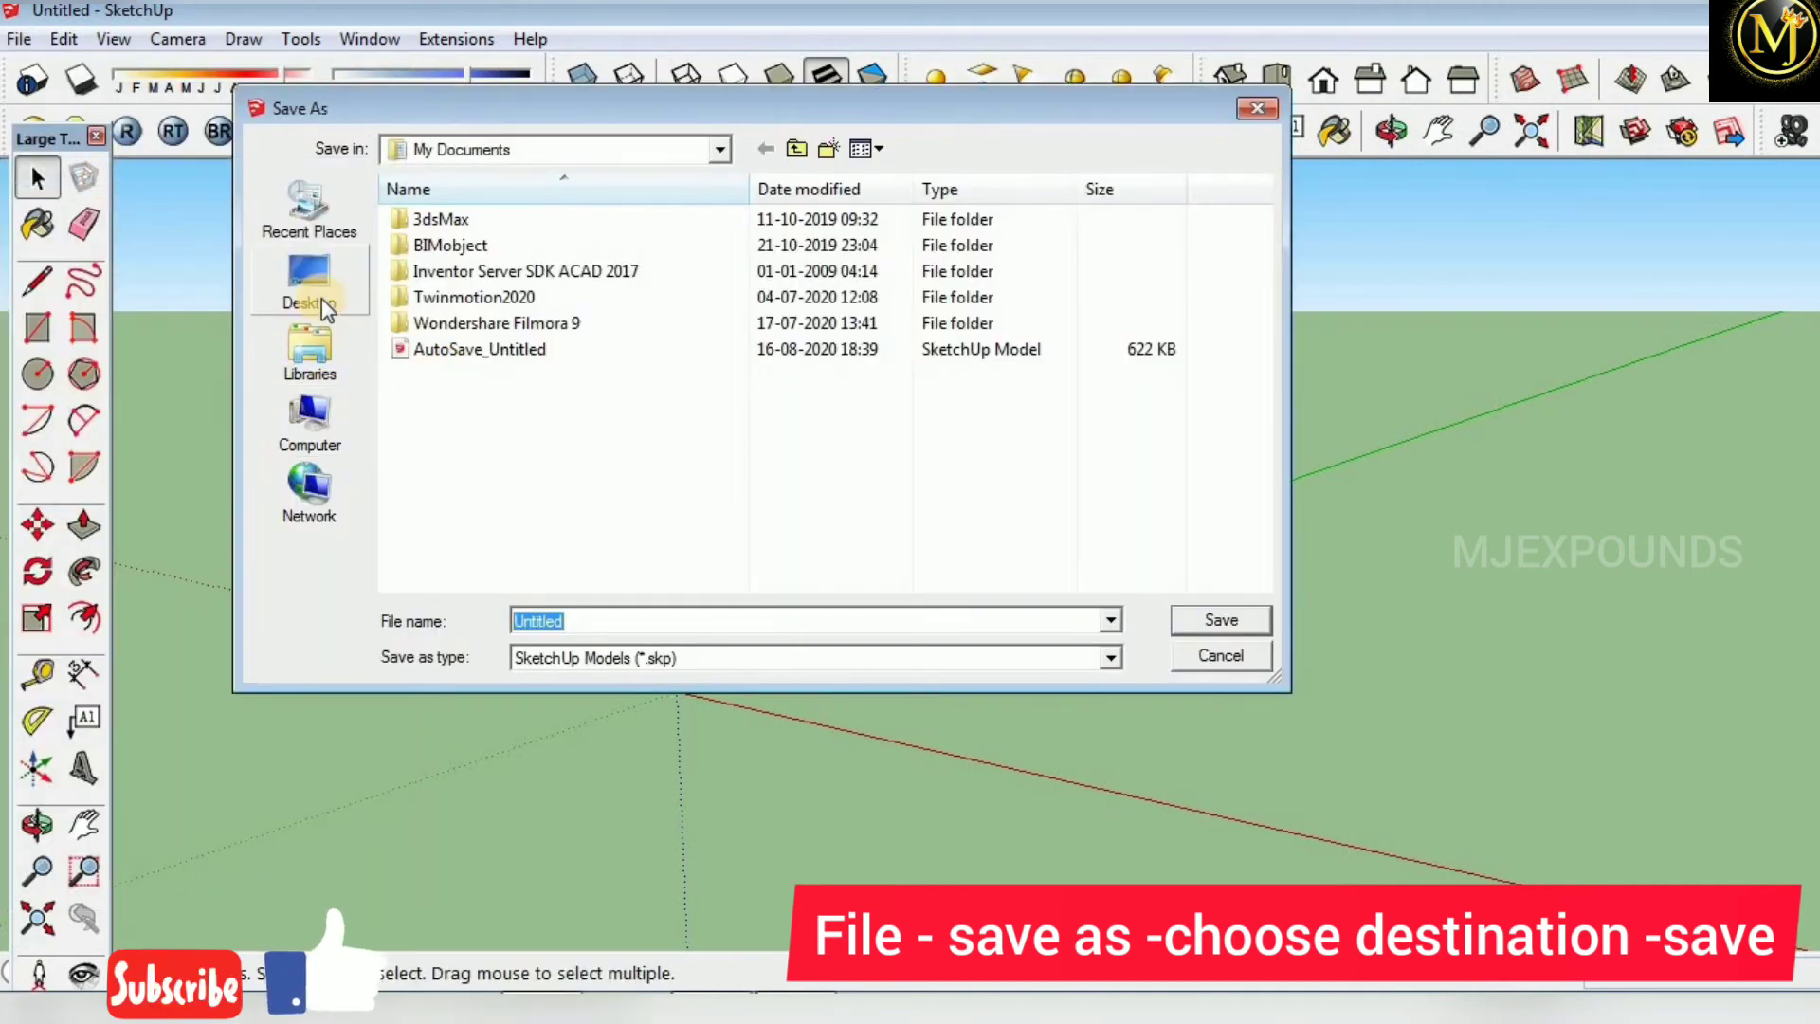
click(313, 285)
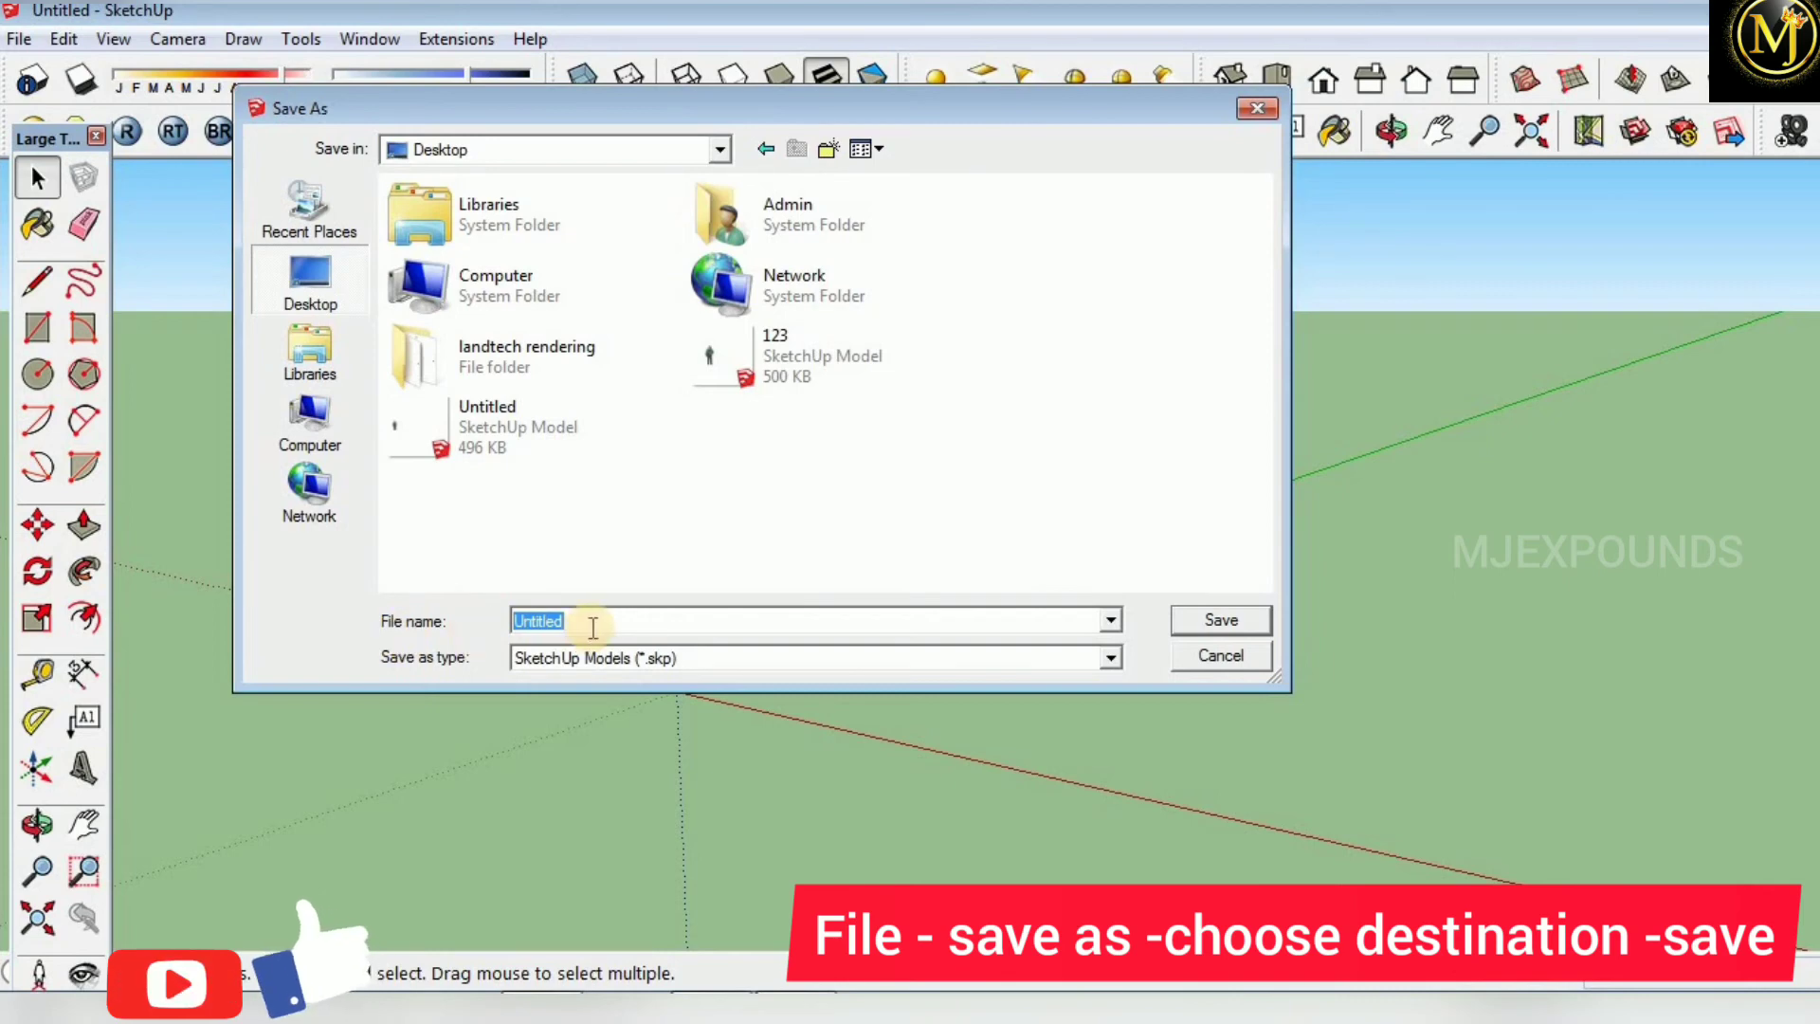
text(5)
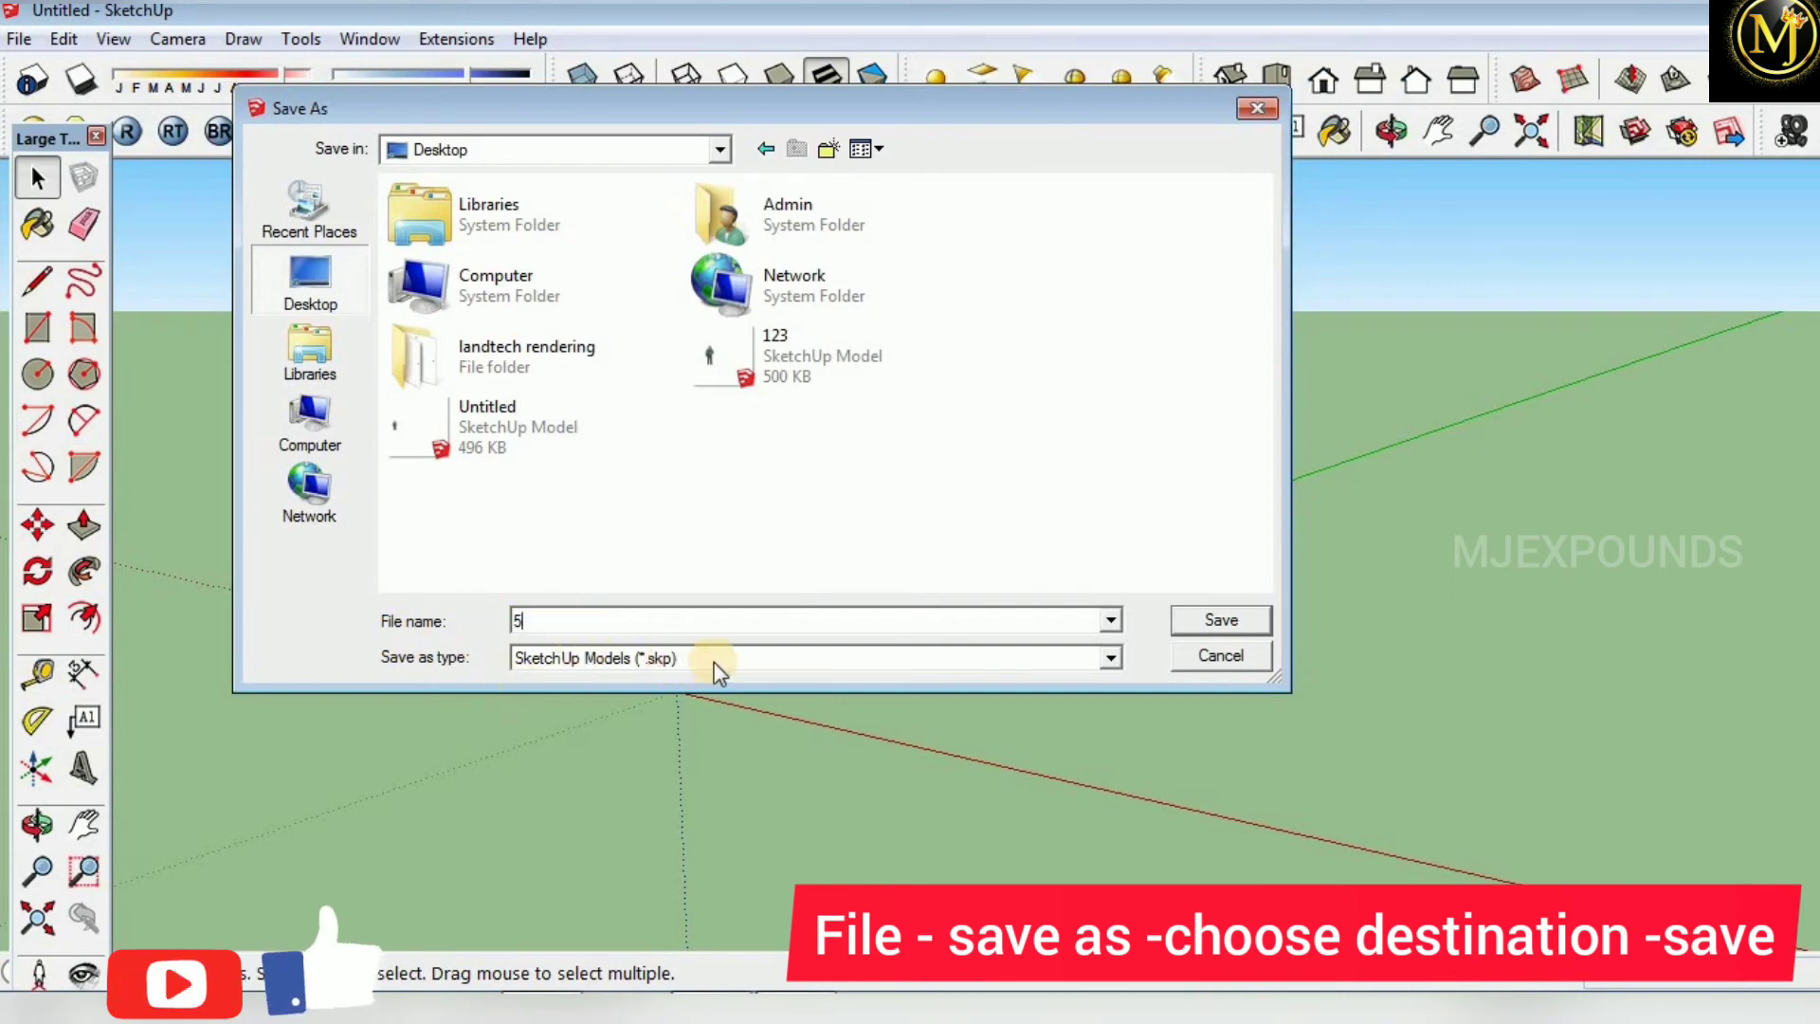
click(1111, 660)
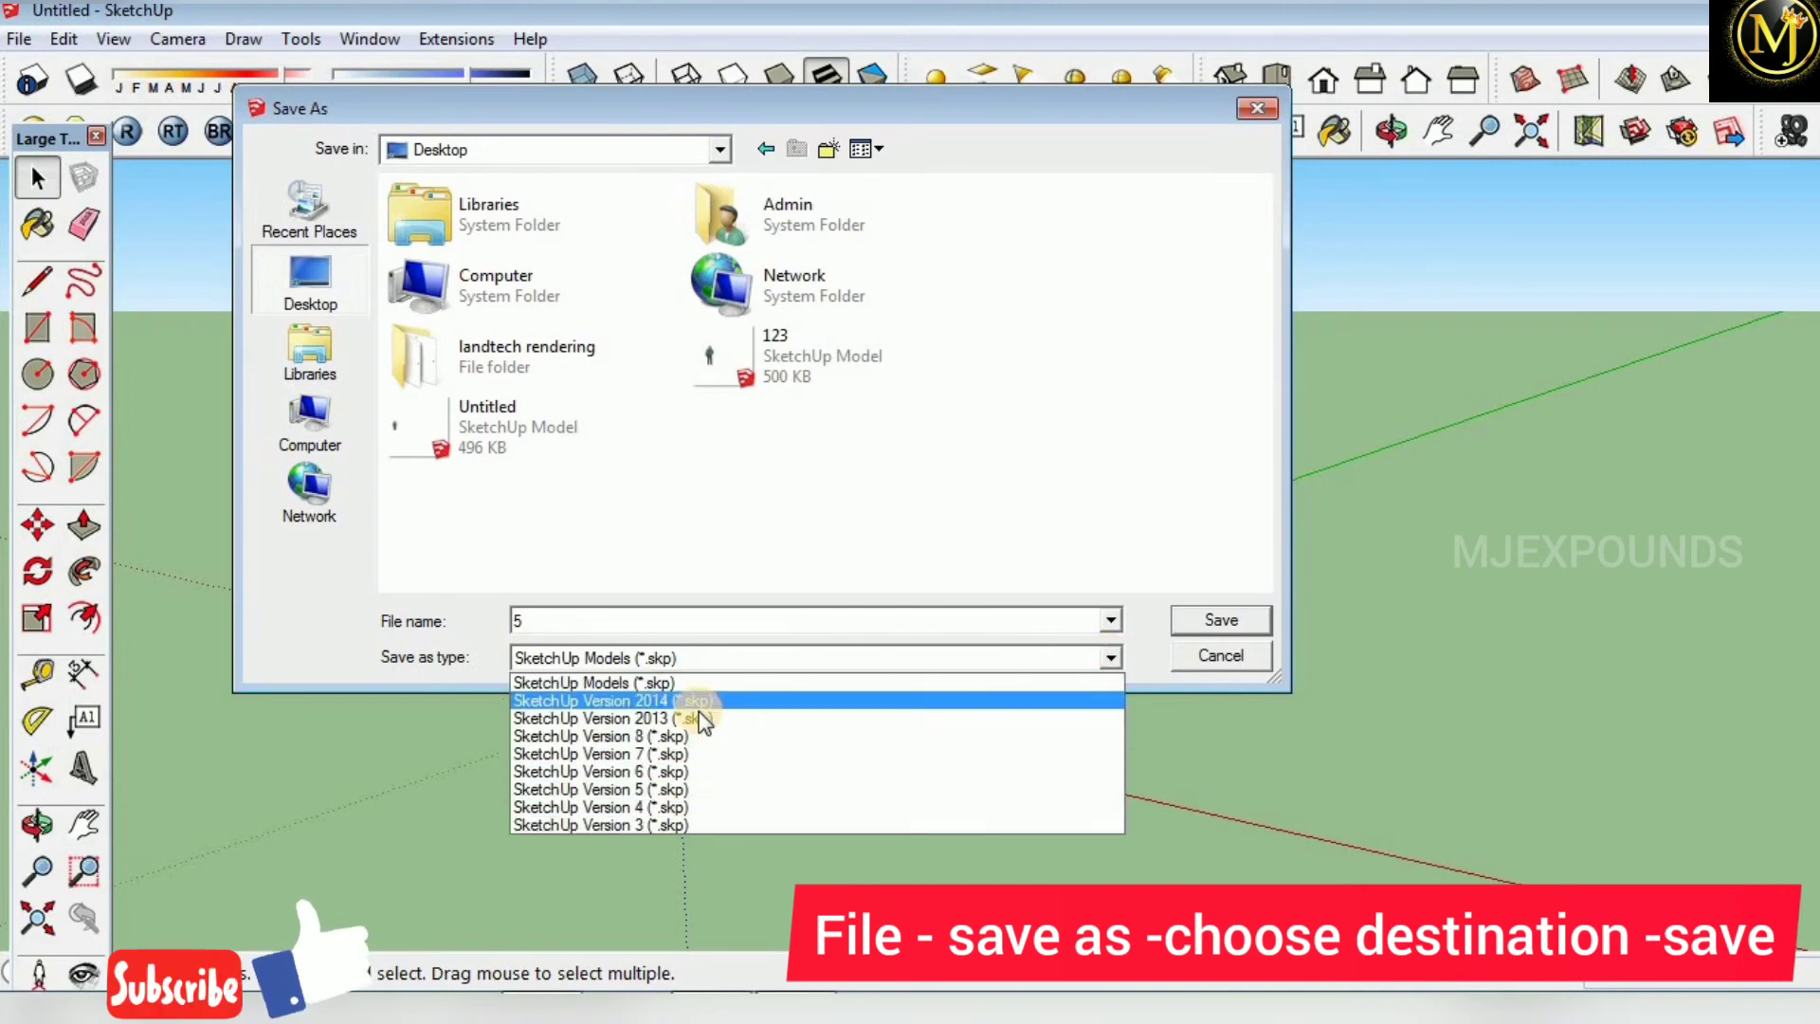
click(1107, 659)
click(1217, 618)
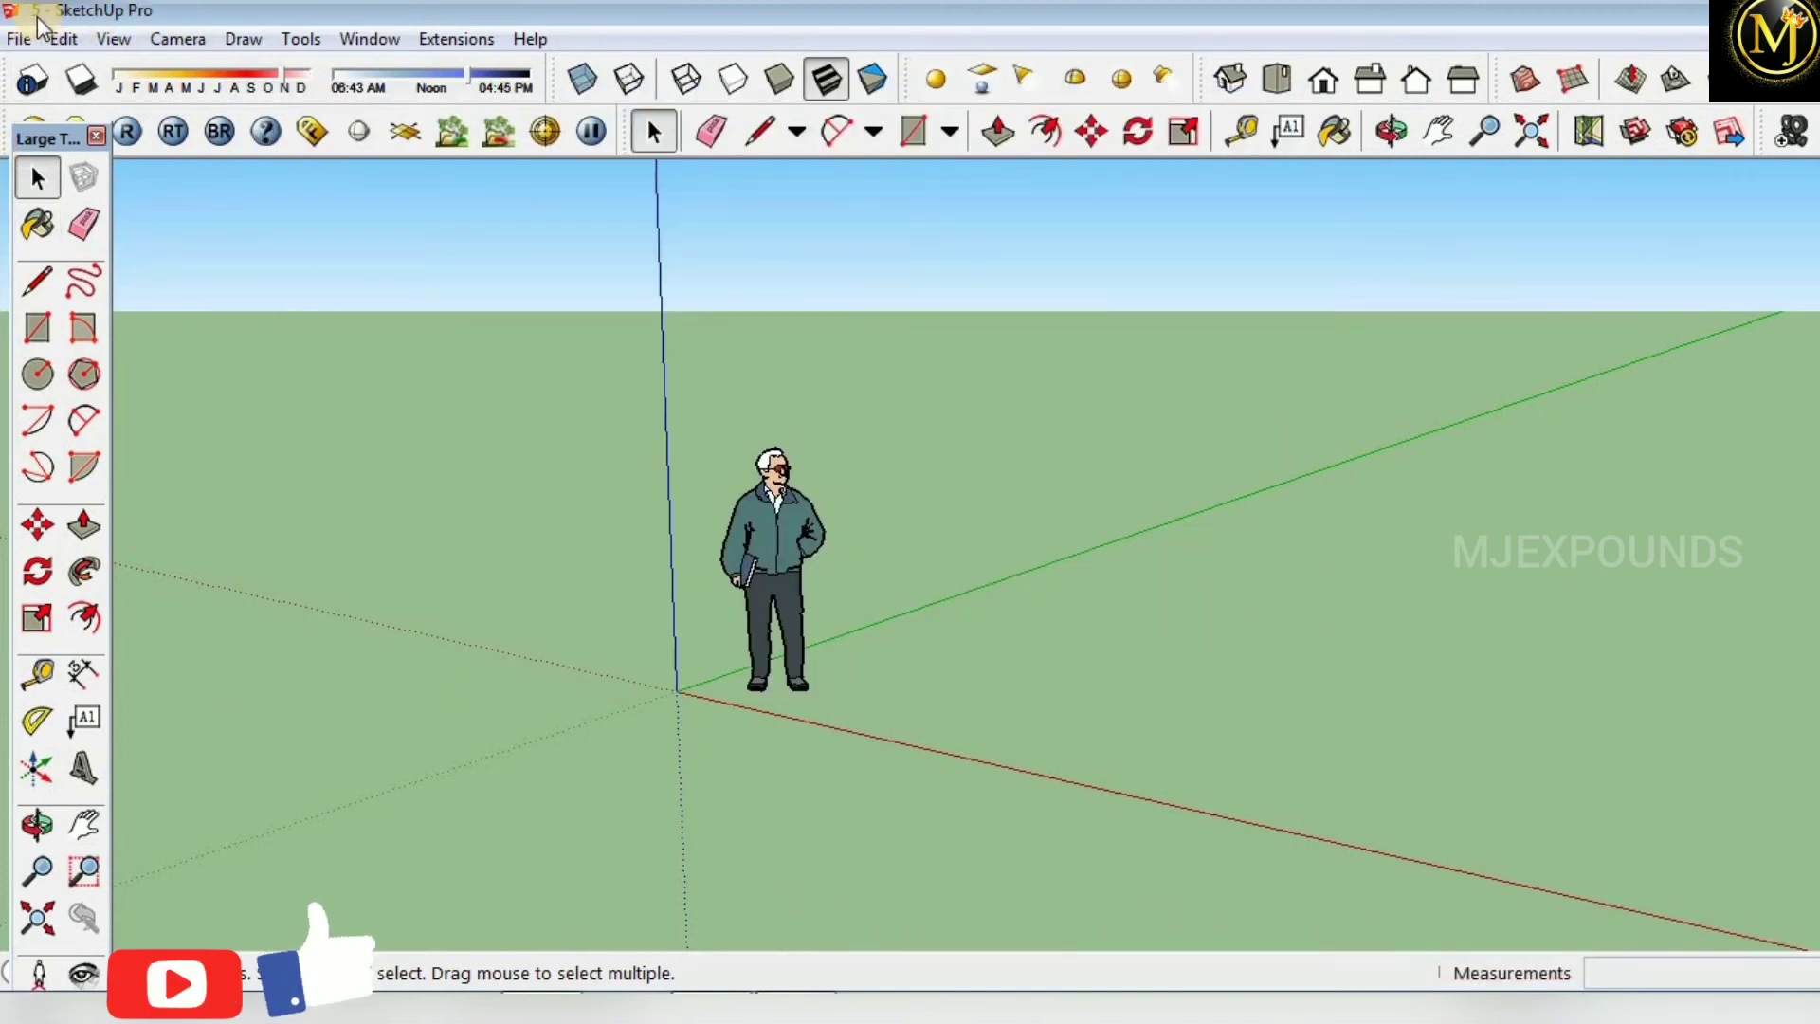
mouse_move(1202, 495)
middle_down()
mouse_move(1189, 423)
mouse_move(633, 429)
middle_up()
scroll(621, 459, up, 2)
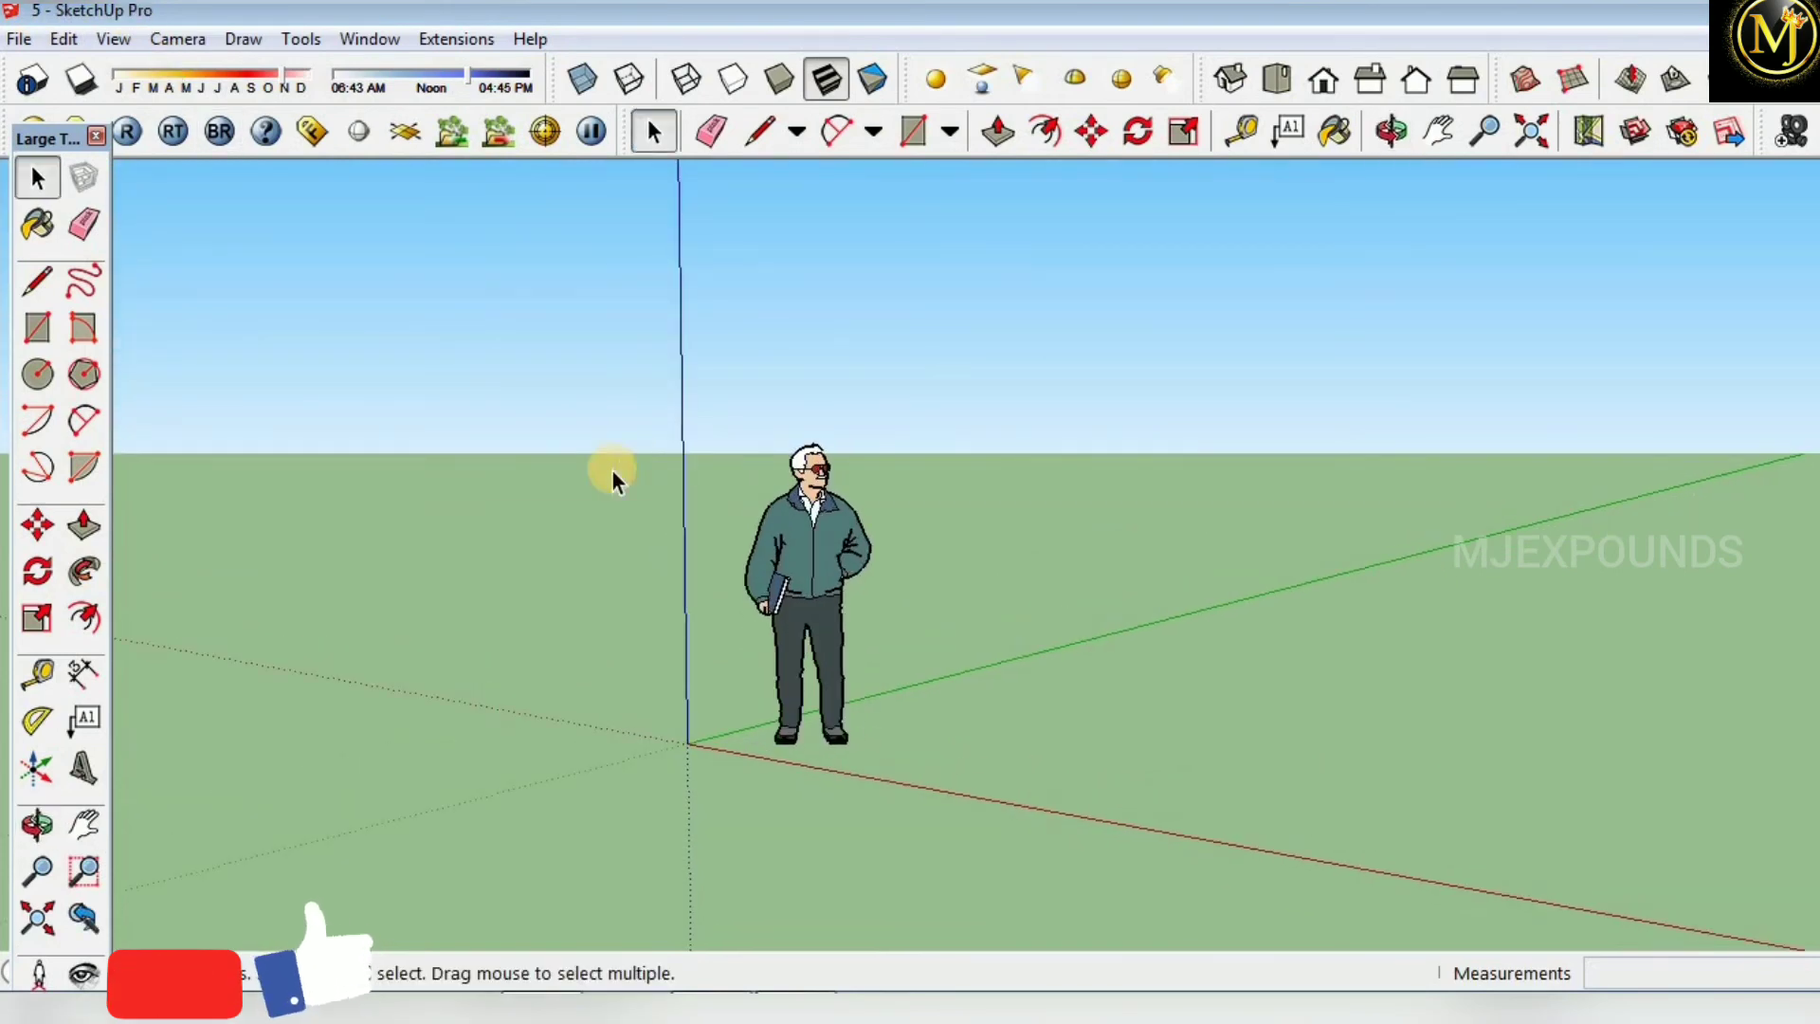